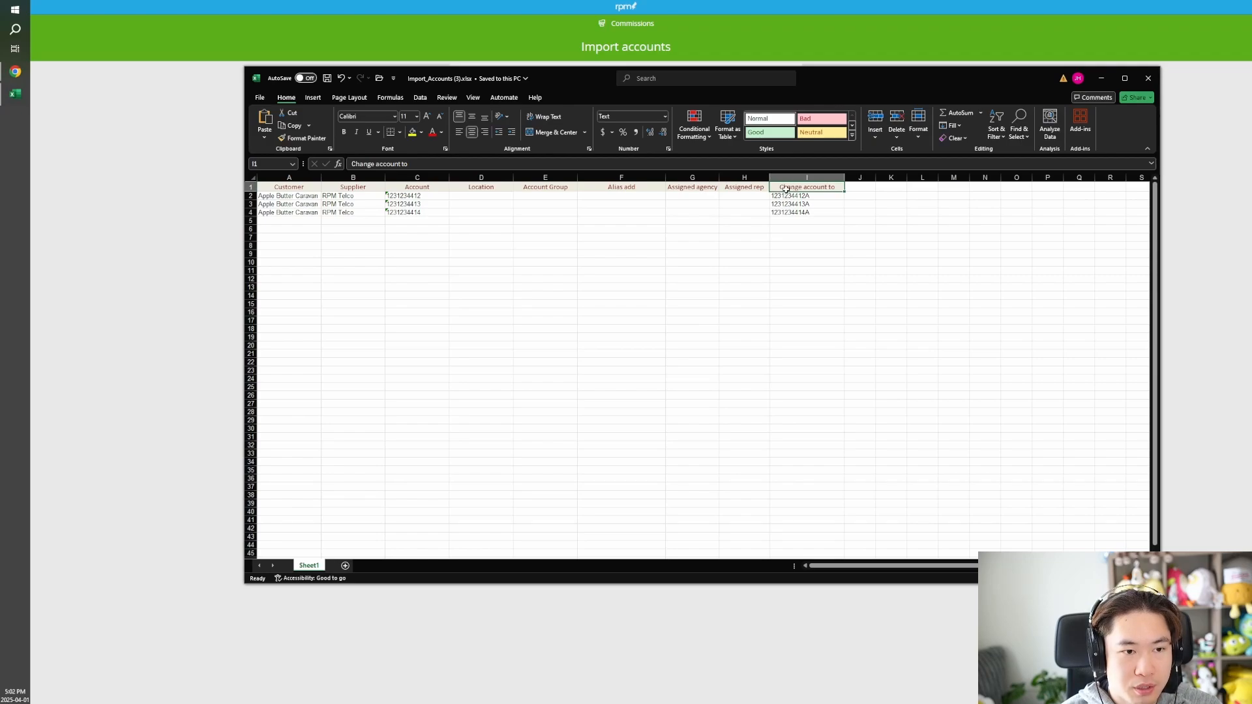
# - Examine the customer, supplier, account, alias and Change account to entries for the Apple Butter Caravan rows in the import sheet
pyautogui.click(676, 204)
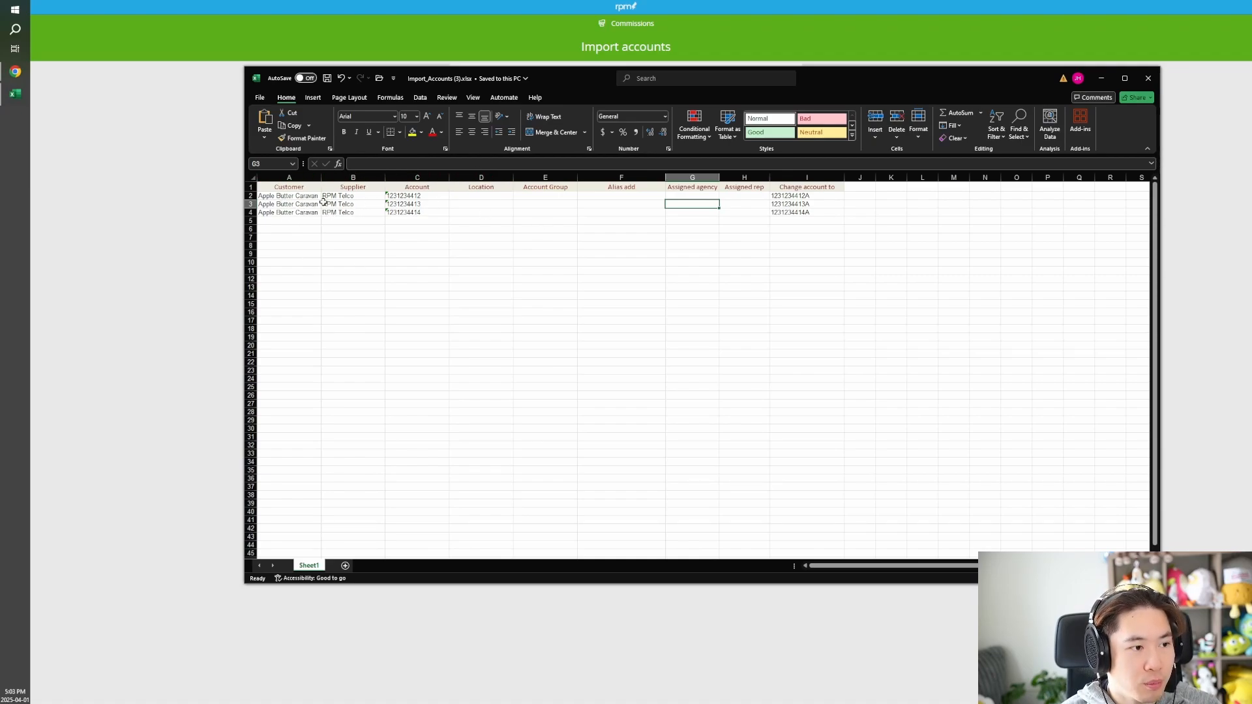
pyautogui.click(295, 197)
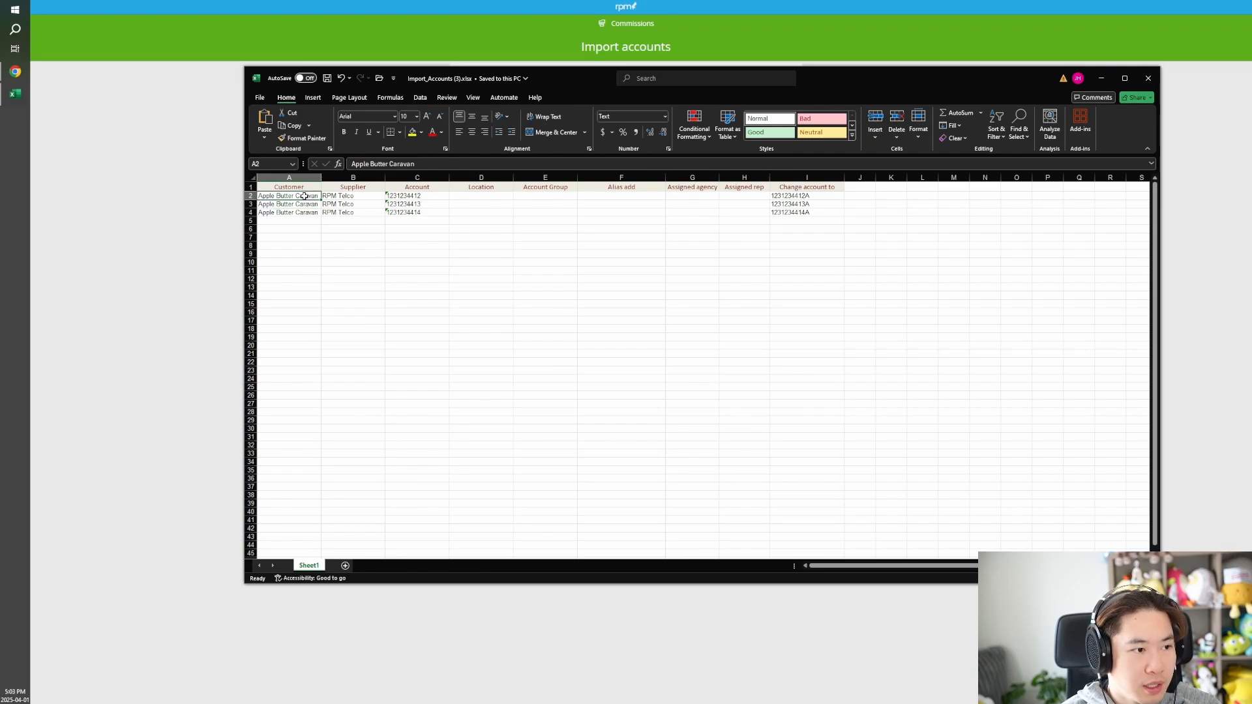
pyautogui.click(337, 196)
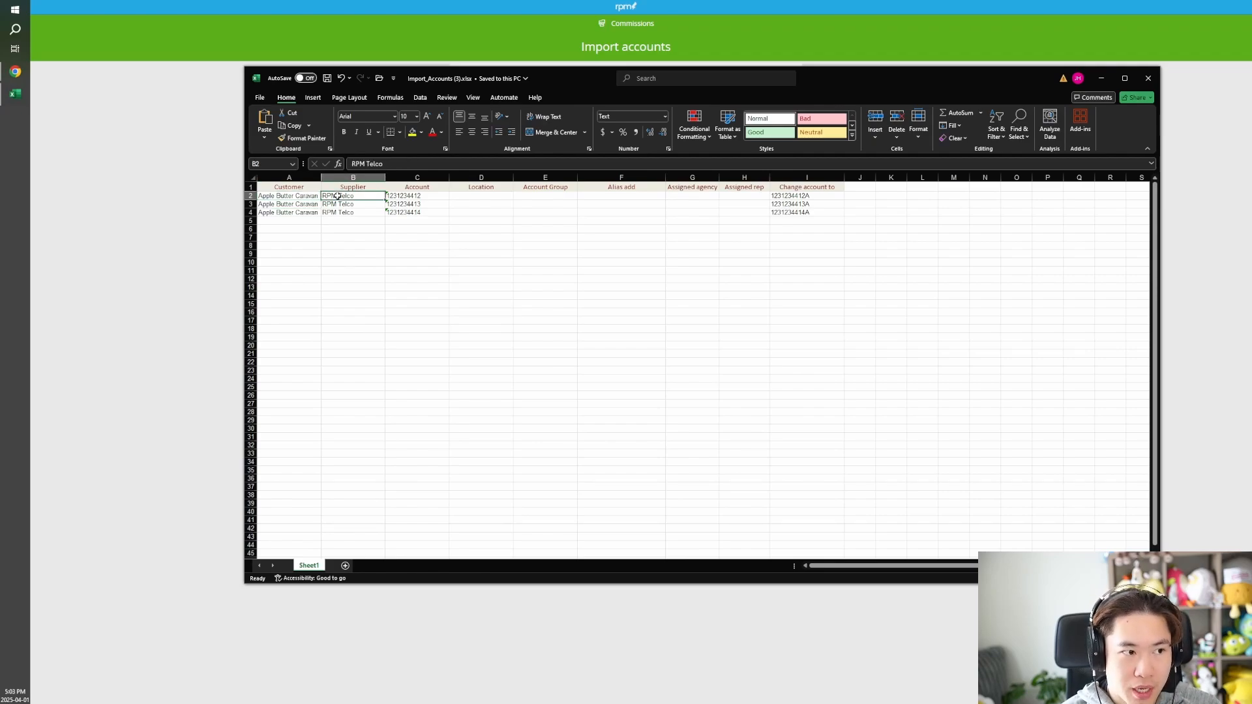
pyautogui.click(399, 197)
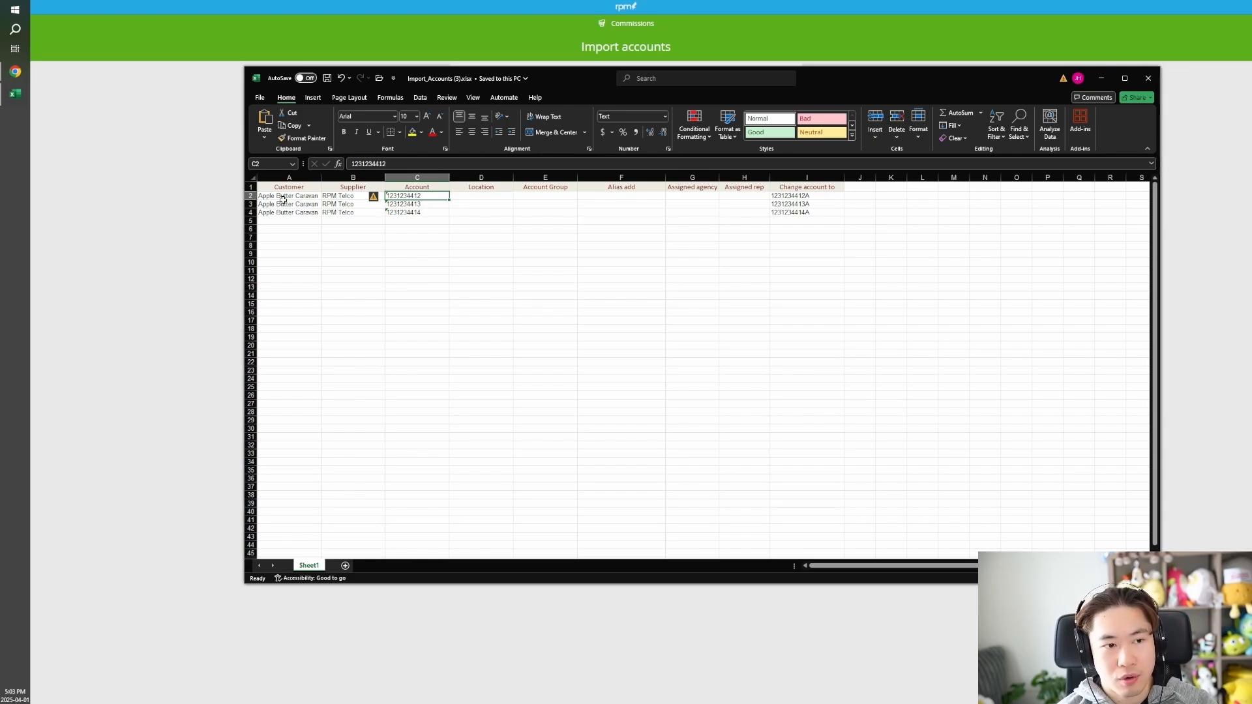
pyautogui.click(794, 196)
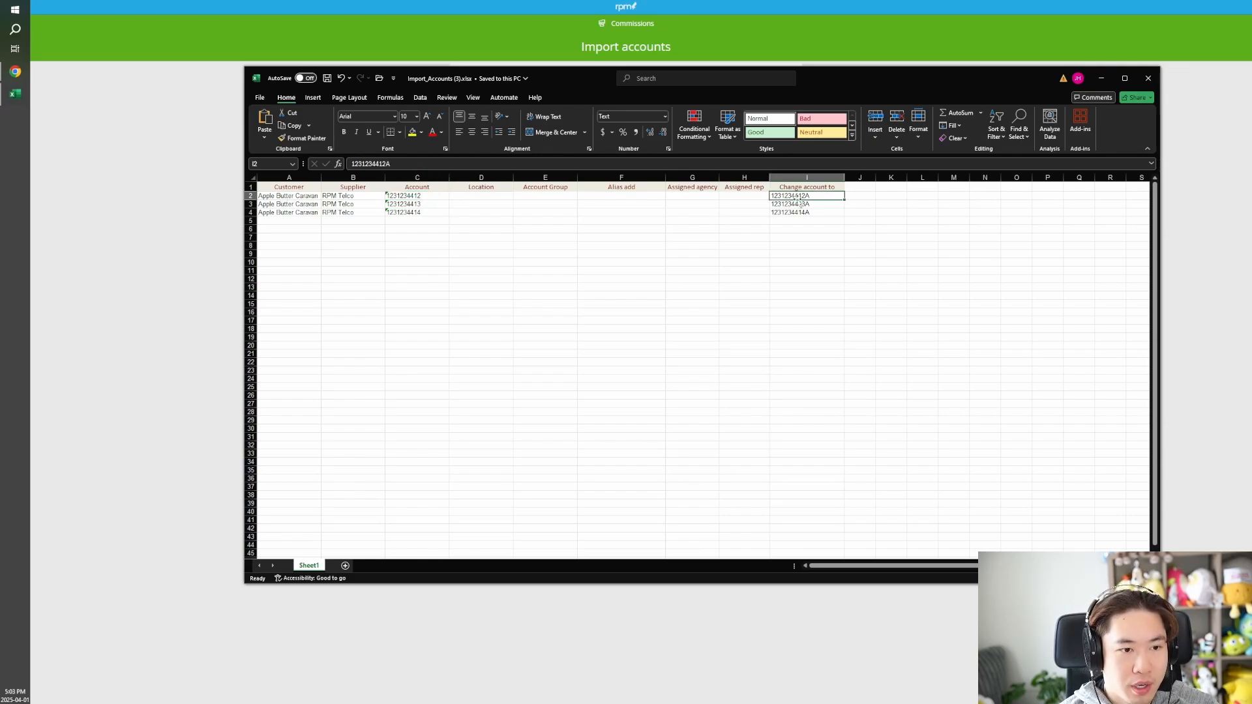
pyautogui.click(421, 198)
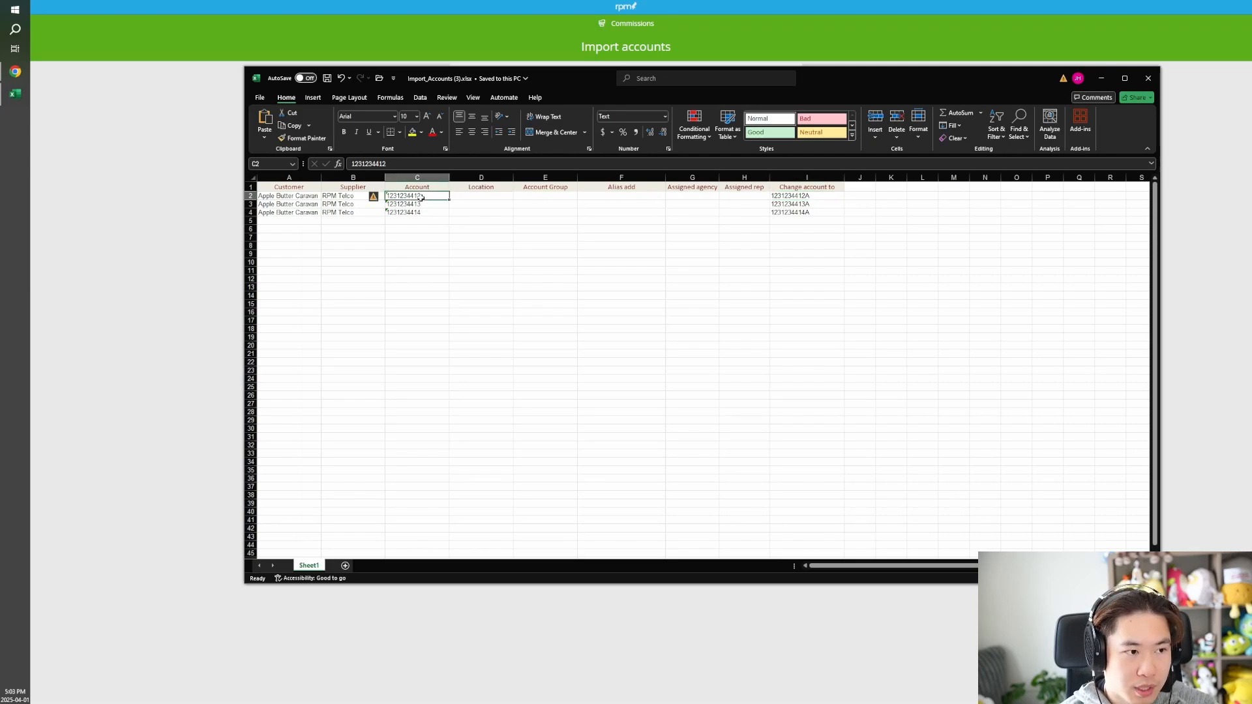
pyautogui.click(797, 196)
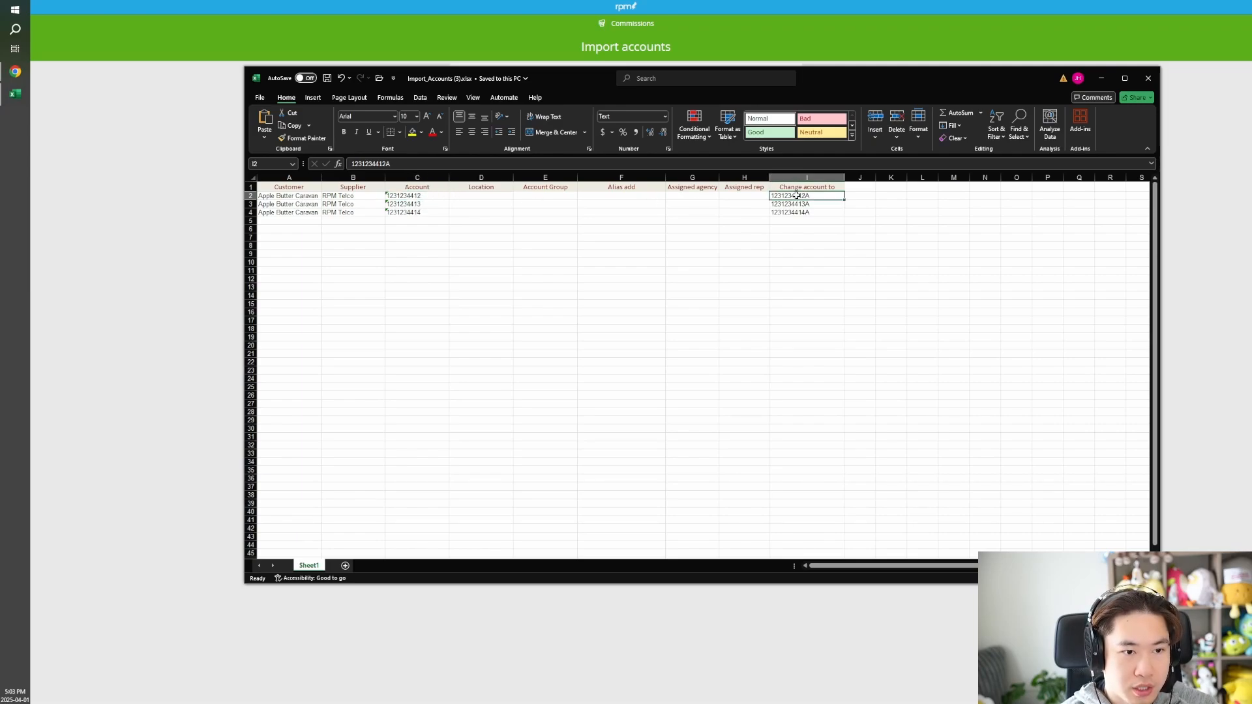
pyautogui.click(613, 197)
pyautogui.click(521, 197)
pyautogui.click(420, 199)
pyautogui.click(652, 196)
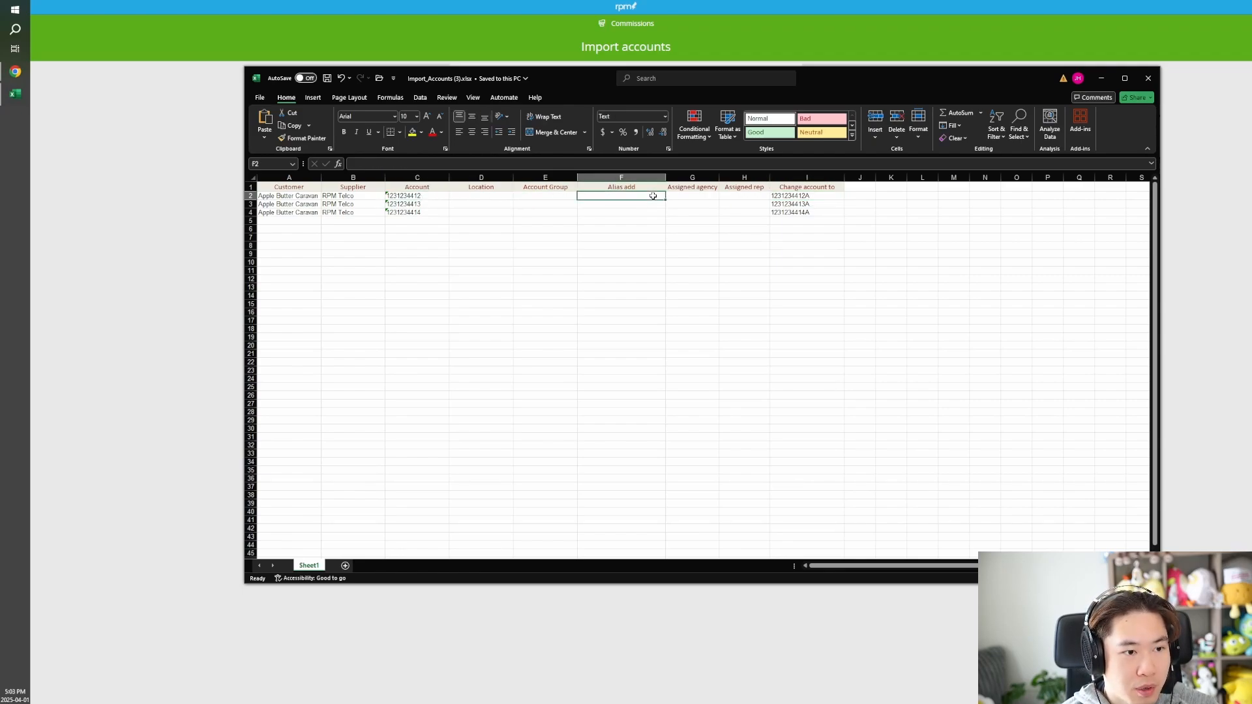
# - Copy the three numbers from the Account column into the Alias add column
pyautogui.click(421, 198)
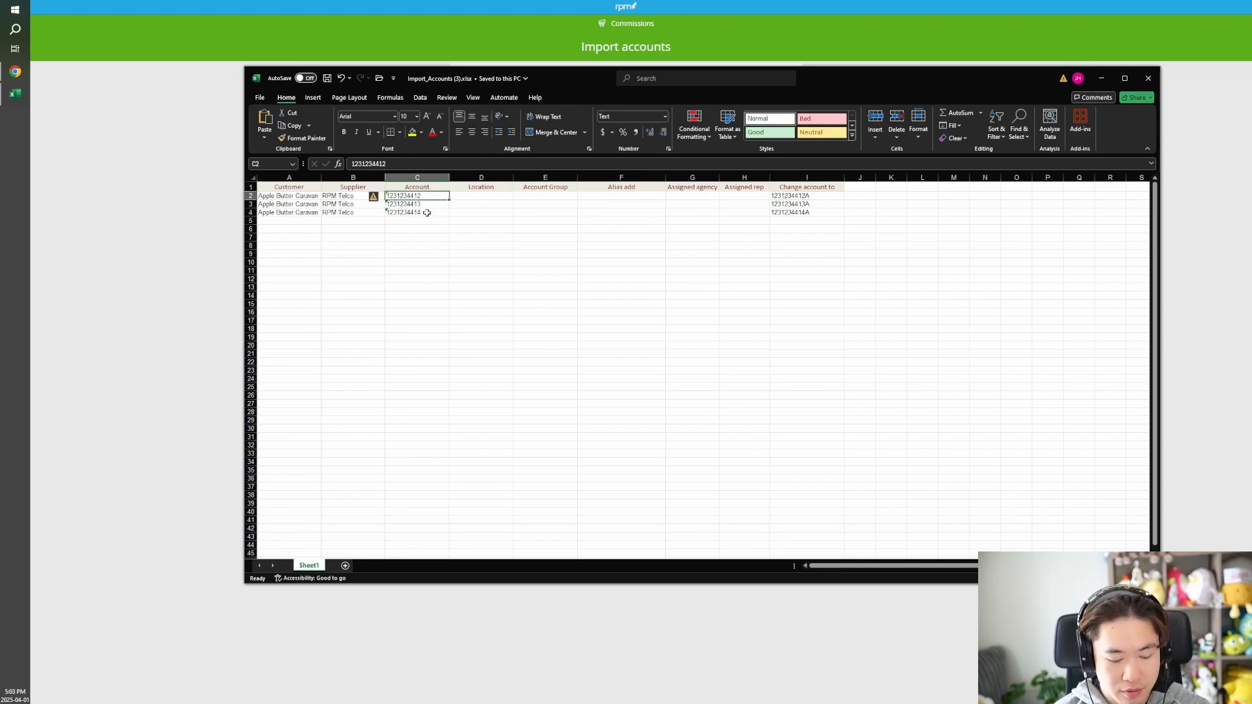
pyautogui.keyDown('shift'); pyautogui.click(426, 213); pyautogui.keyUp('shift')
pyautogui.hotkey('ctrl', 'c')
pyautogui.click(616, 196)
pyautogui.hotkey('ctrl', 'v')
pyautogui.click(609, 229)
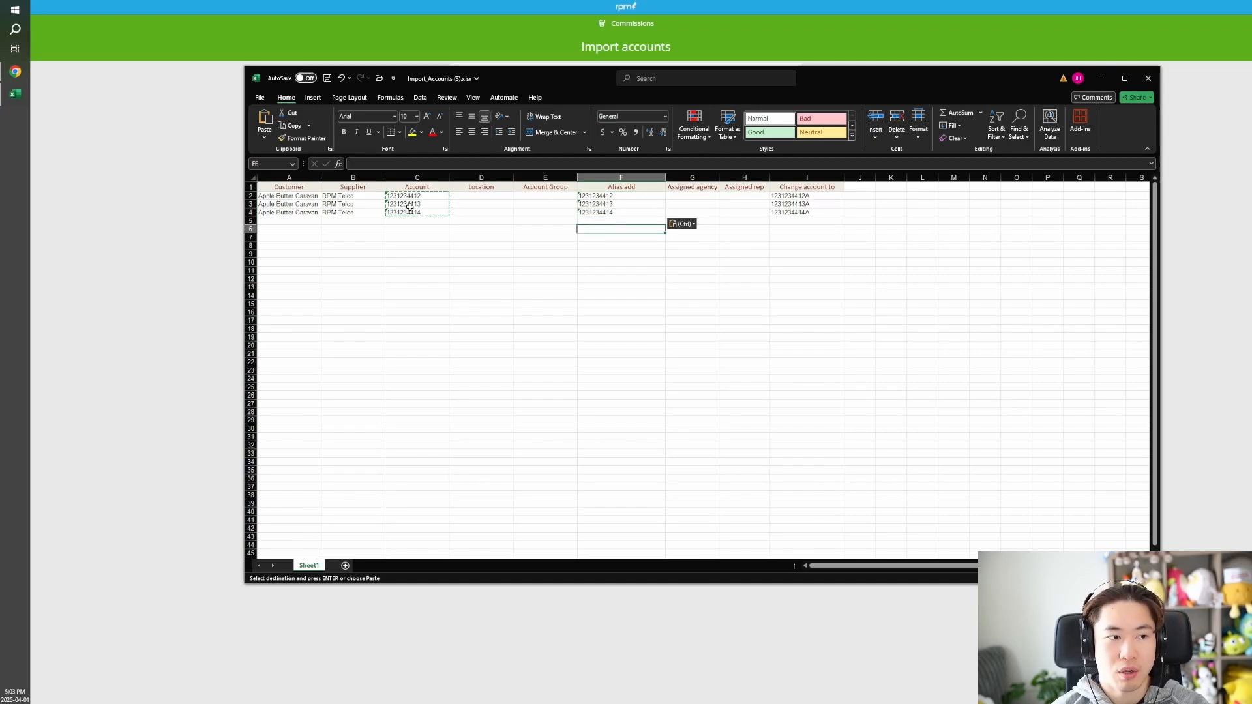
pyautogui.click(422, 196)
pyautogui.click(787, 195)
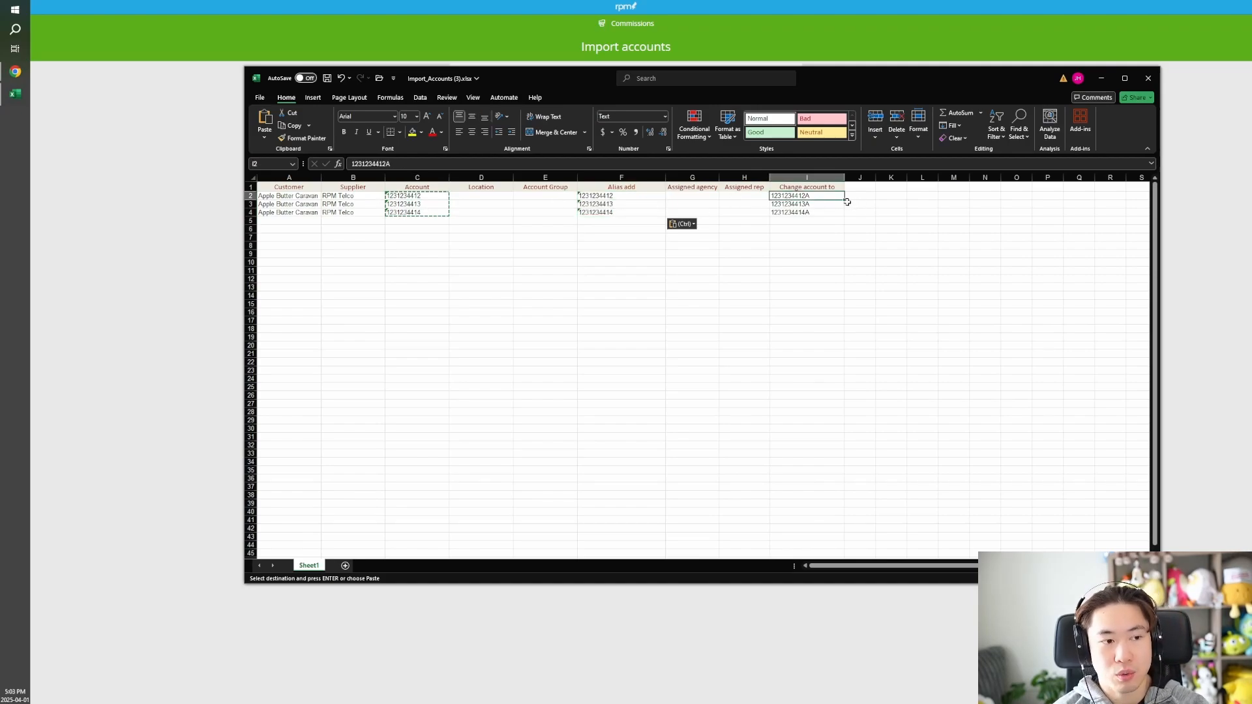
# - Clear the three copied numbers from the Alias add column and save the workbook
pyautogui.click(641, 196)
pyautogui.keyDown('shift'); pyautogui.click(631, 212); pyautogui.keyUp('shift')
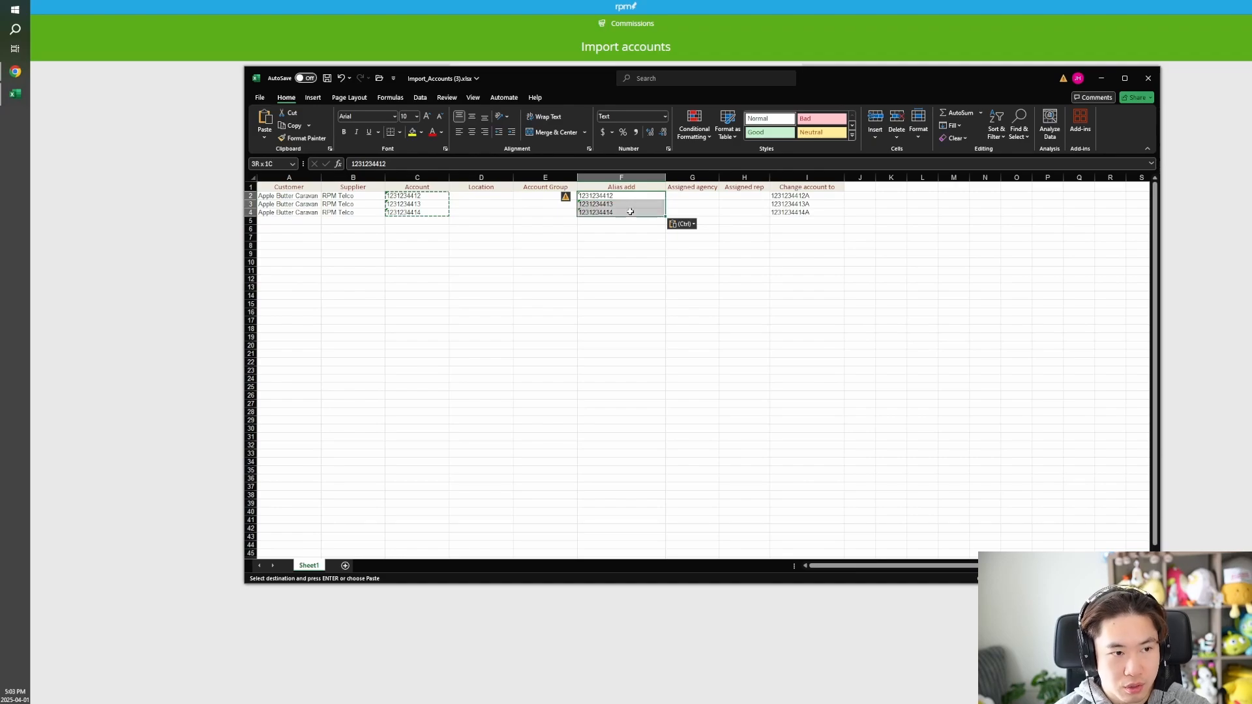
pyautogui.press('Delete')
pyautogui.click(605, 239)
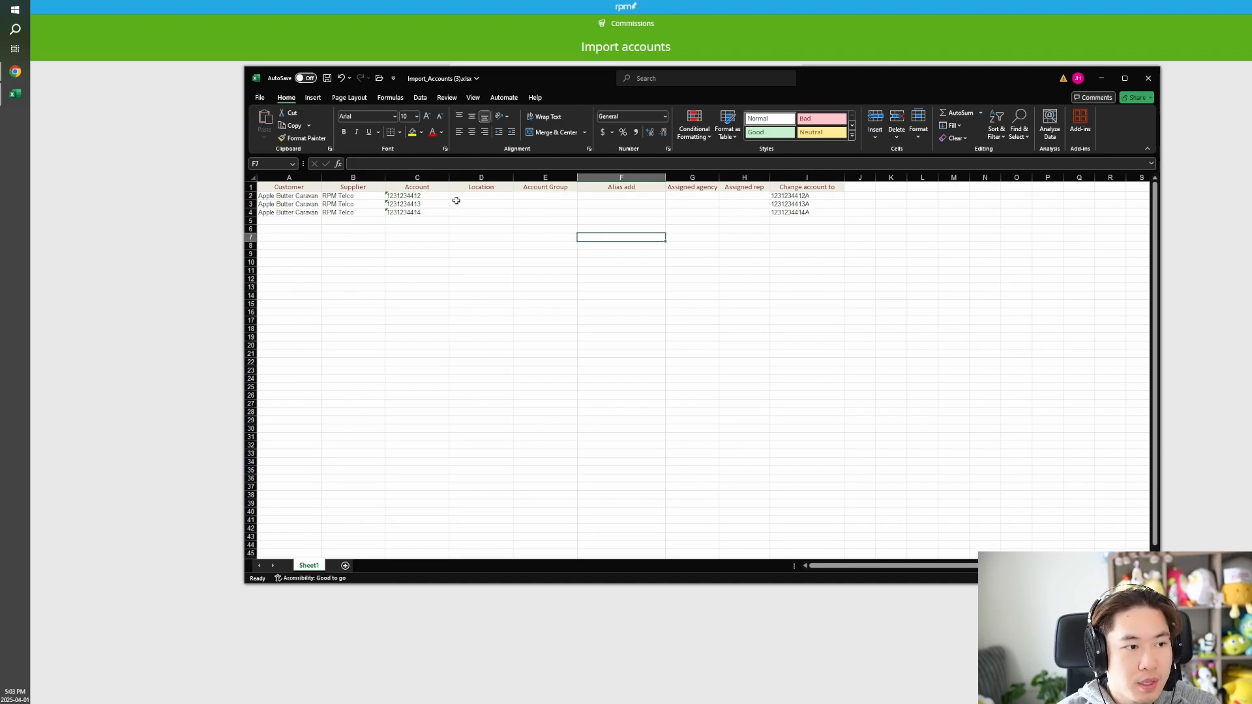
pyautogui.click(328, 82)
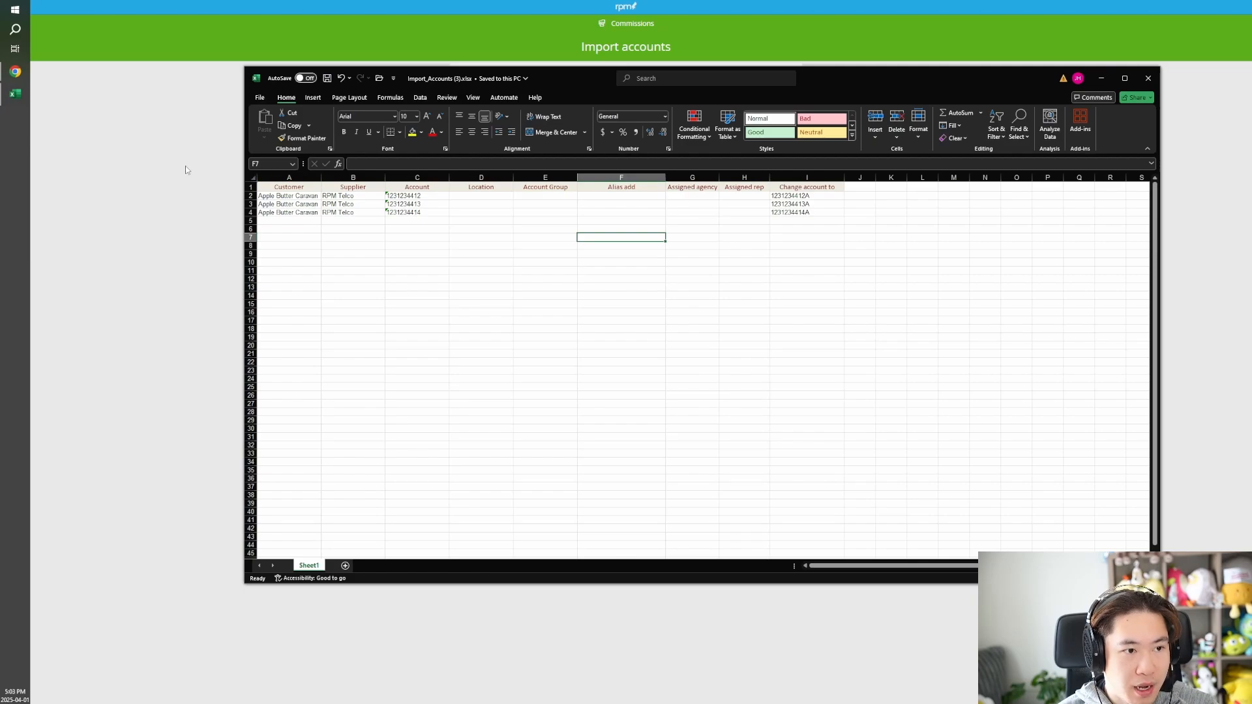
# - Switch to RPM in the browser, leave the account import, and check the first Apple Butter Caravan account's details
pyautogui.click(430, 204)
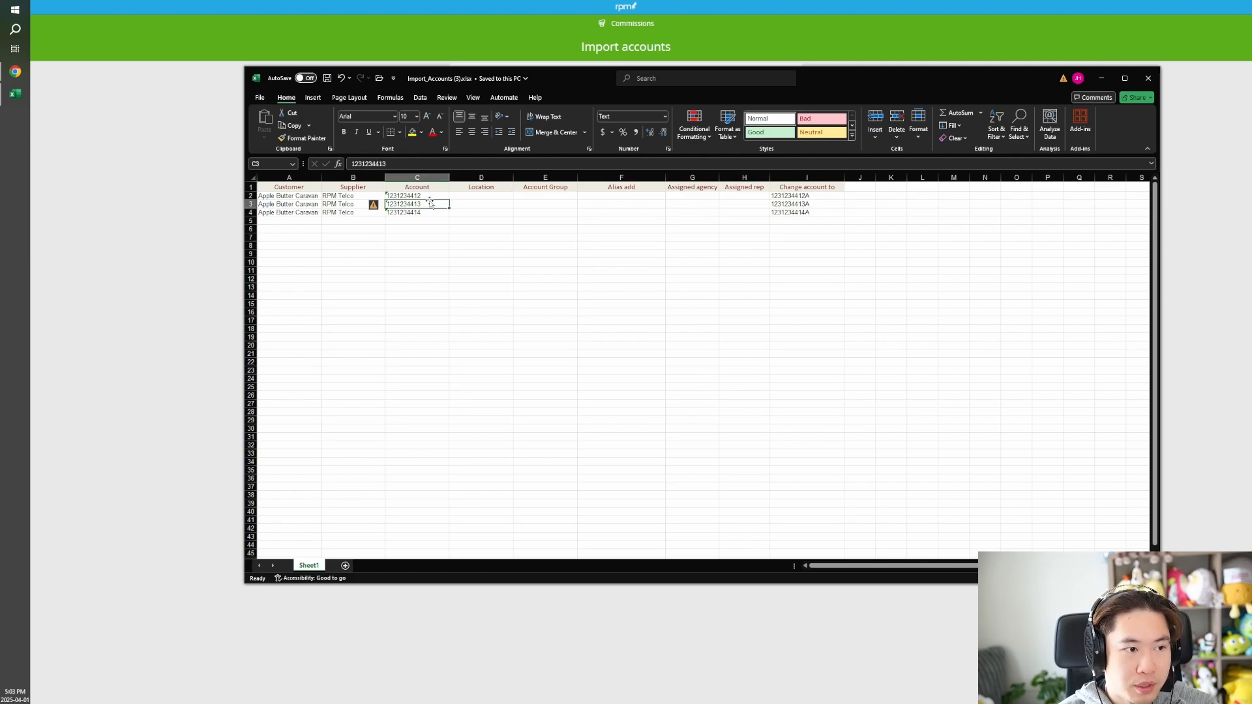
pyautogui.click(427, 196)
pyautogui.click(428, 211)
pyautogui.click(198, 188)
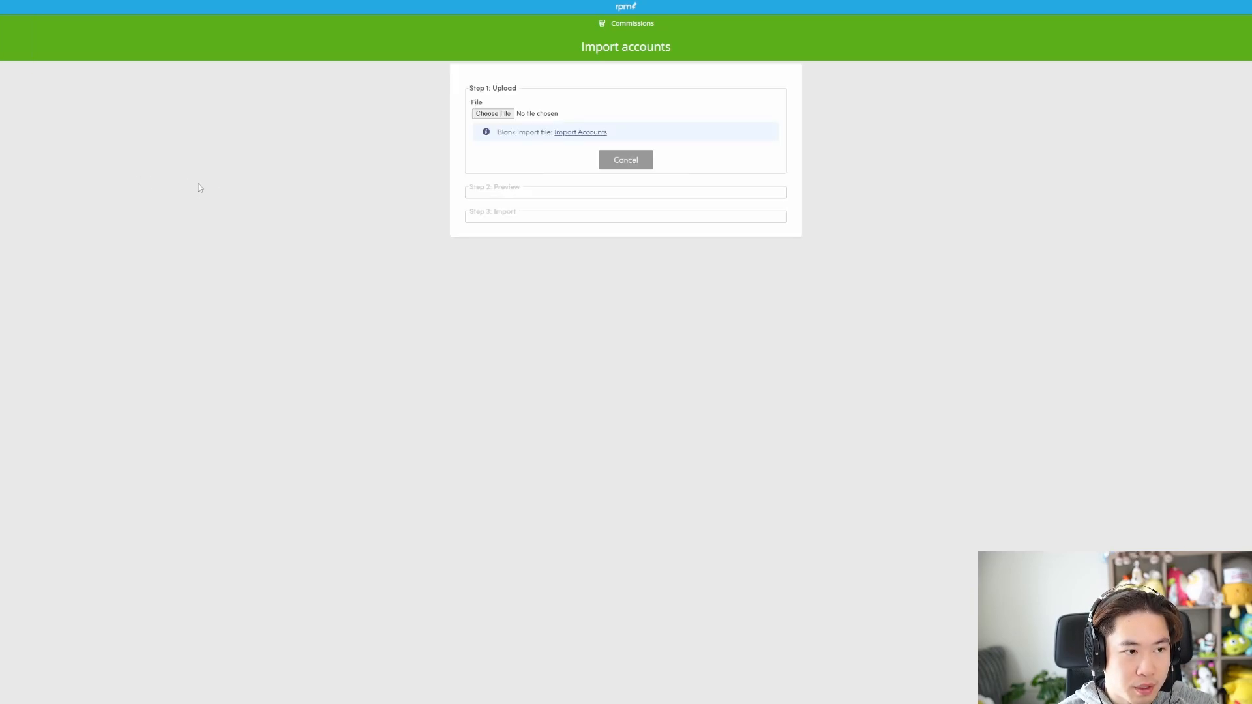
pyautogui.click(611, 169)
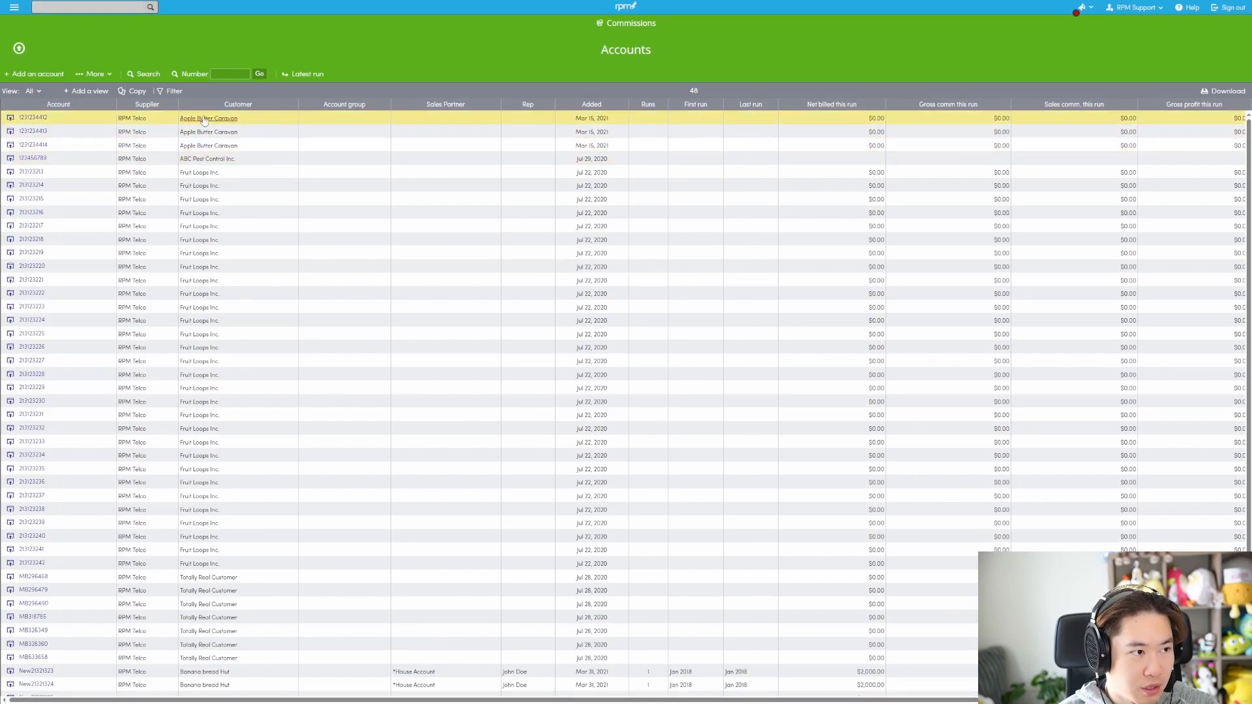
pyautogui.click(59, 123)
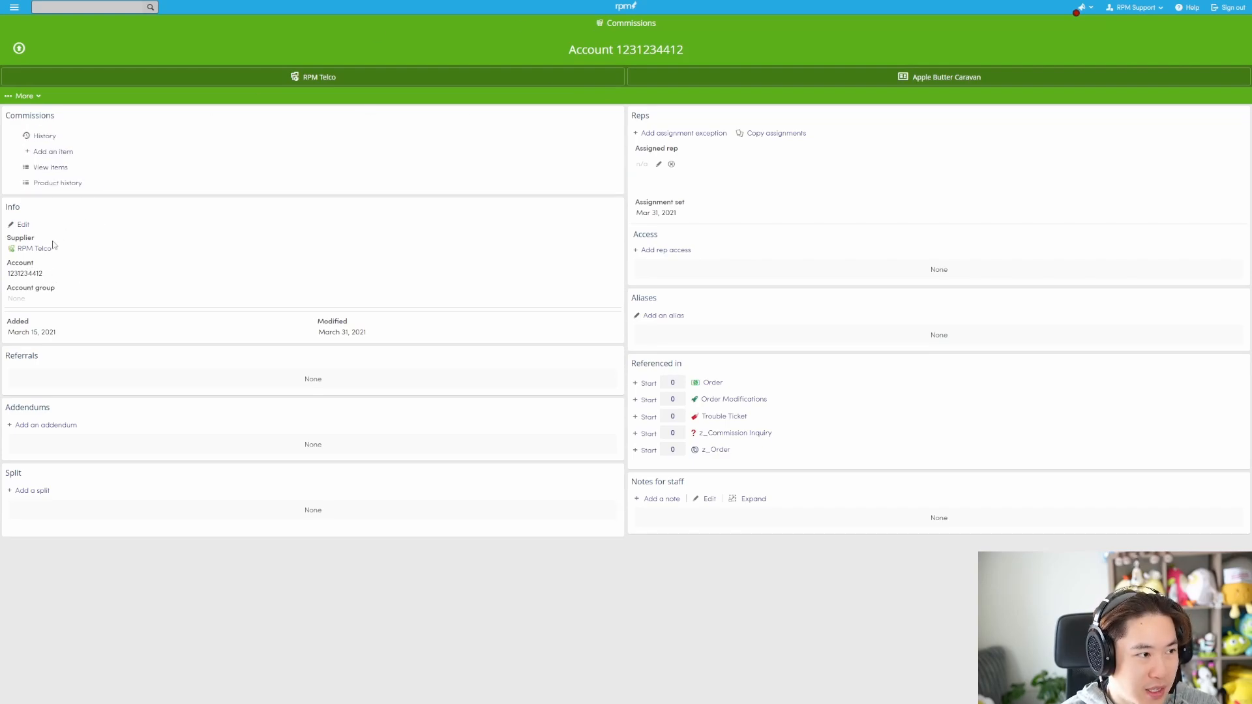
pyautogui.click(212, 85)
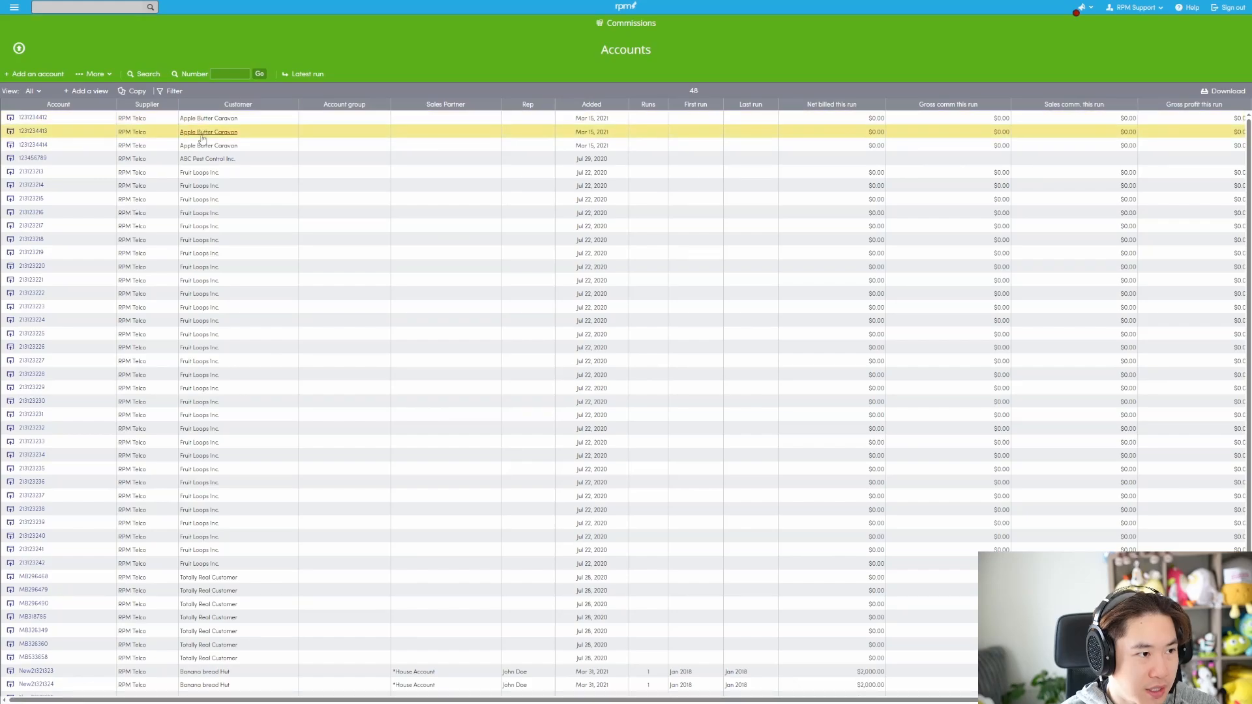
# - Start an account import and upload Import_Accounts (3).xlsx from the Downloads folder
pyautogui.click(93, 74)
pyautogui.click(99, 90)
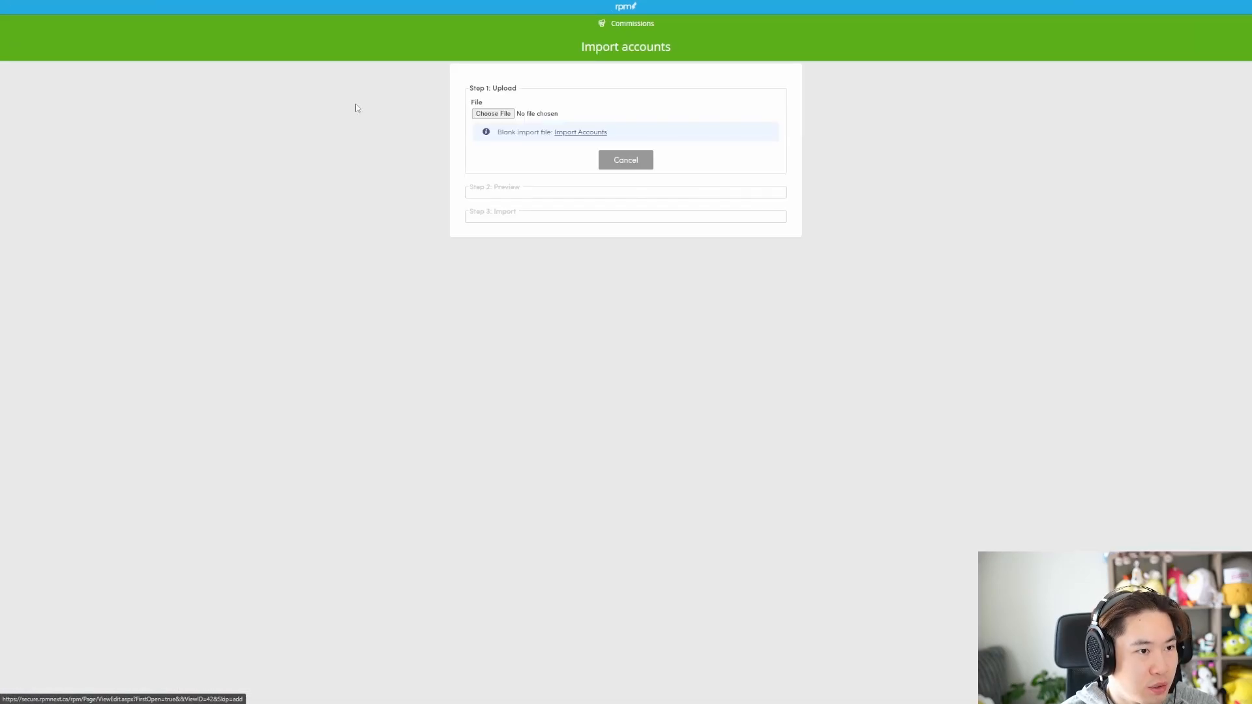
pyautogui.click(502, 113)
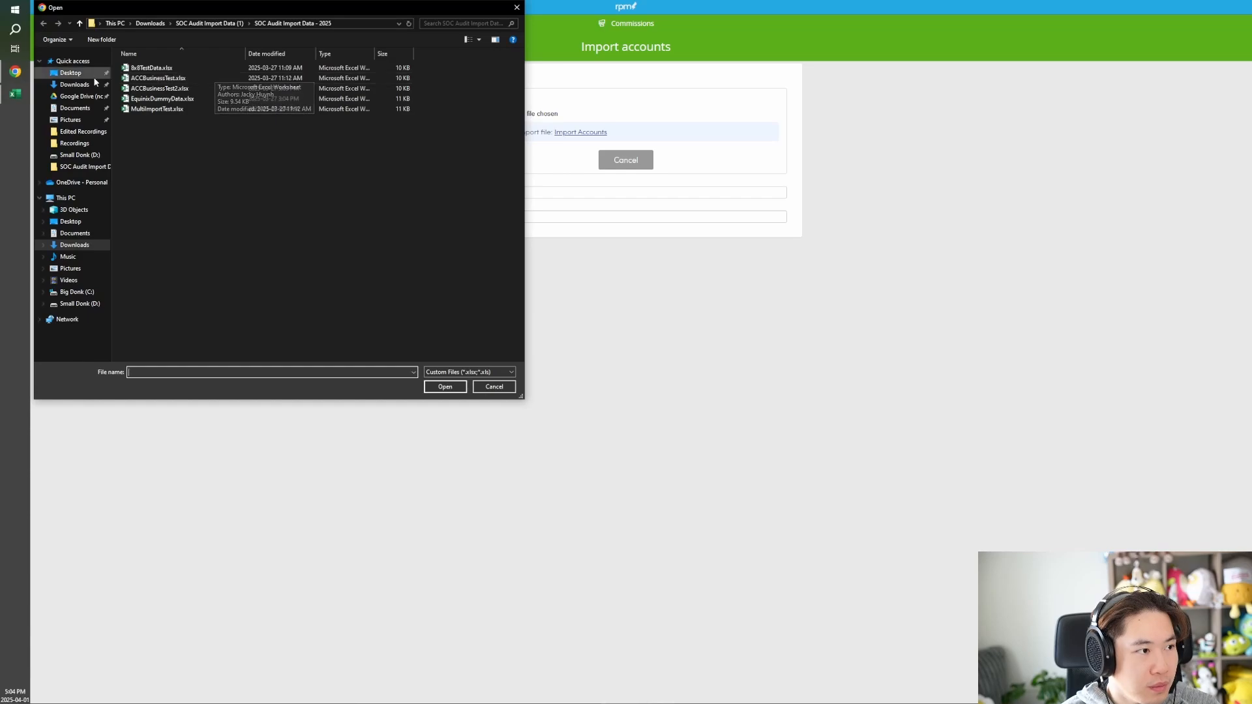
pyautogui.click(74, 84)
pyautogui.doubleClick(174, 82)
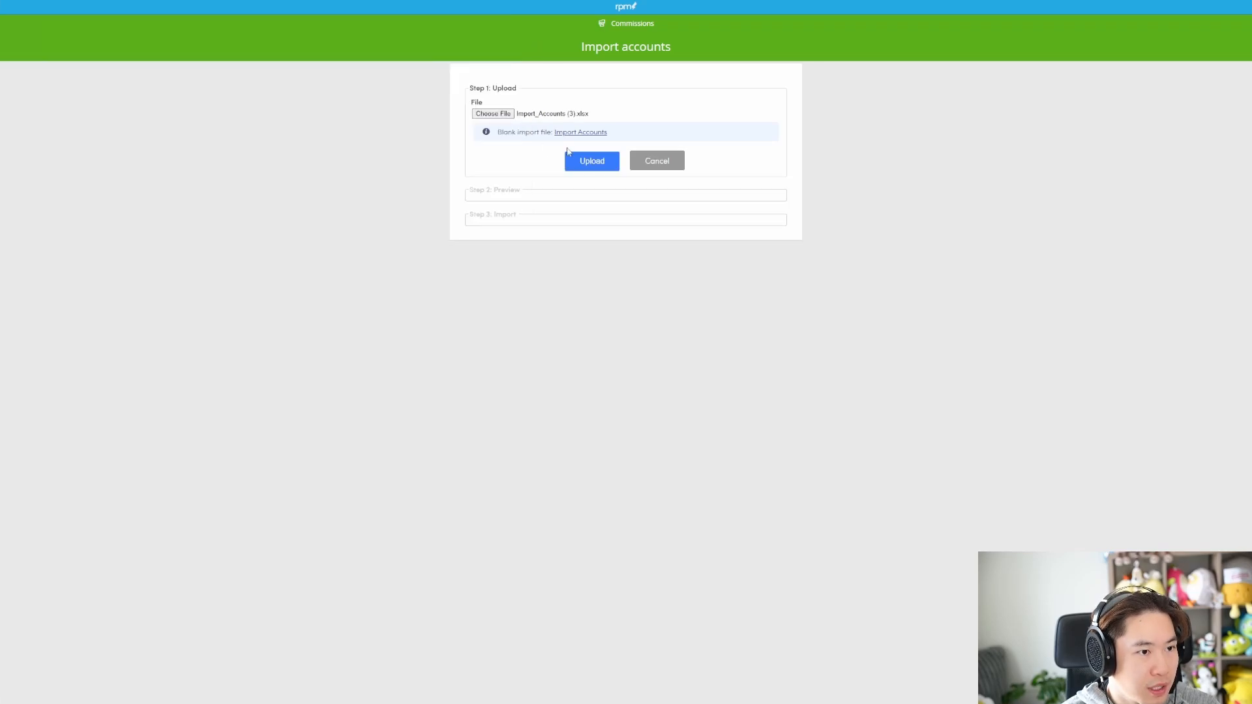
pyautogui.click(597, 161)
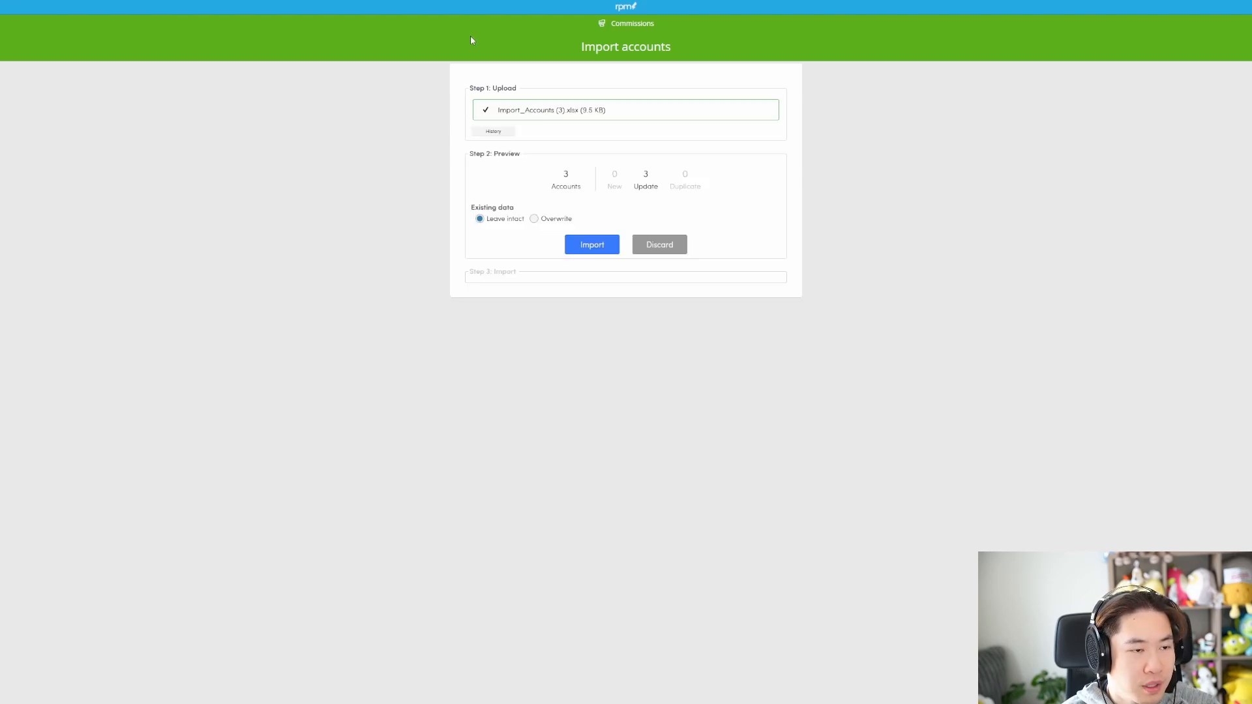
# - Import the accounts with existing data set to Overwrite and aliases created for old numbers, and close the finished import
pyautogui.click(550, 222)
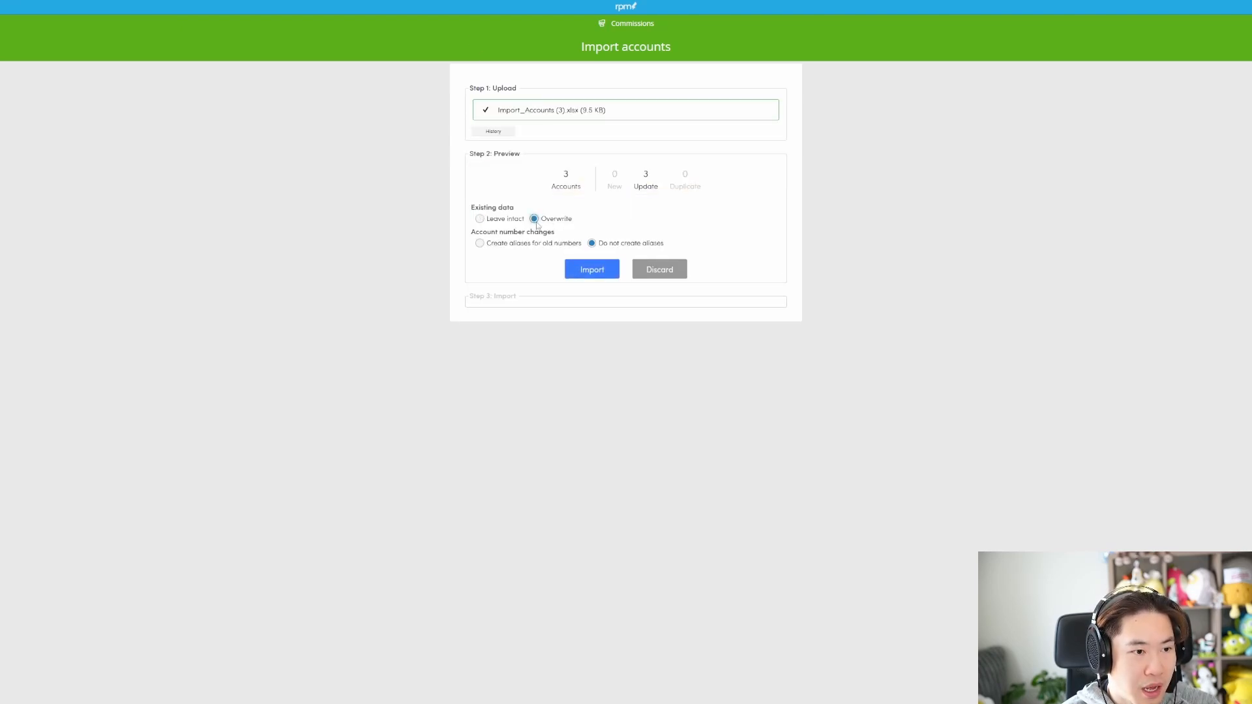
pyautogui.click(480, 220)
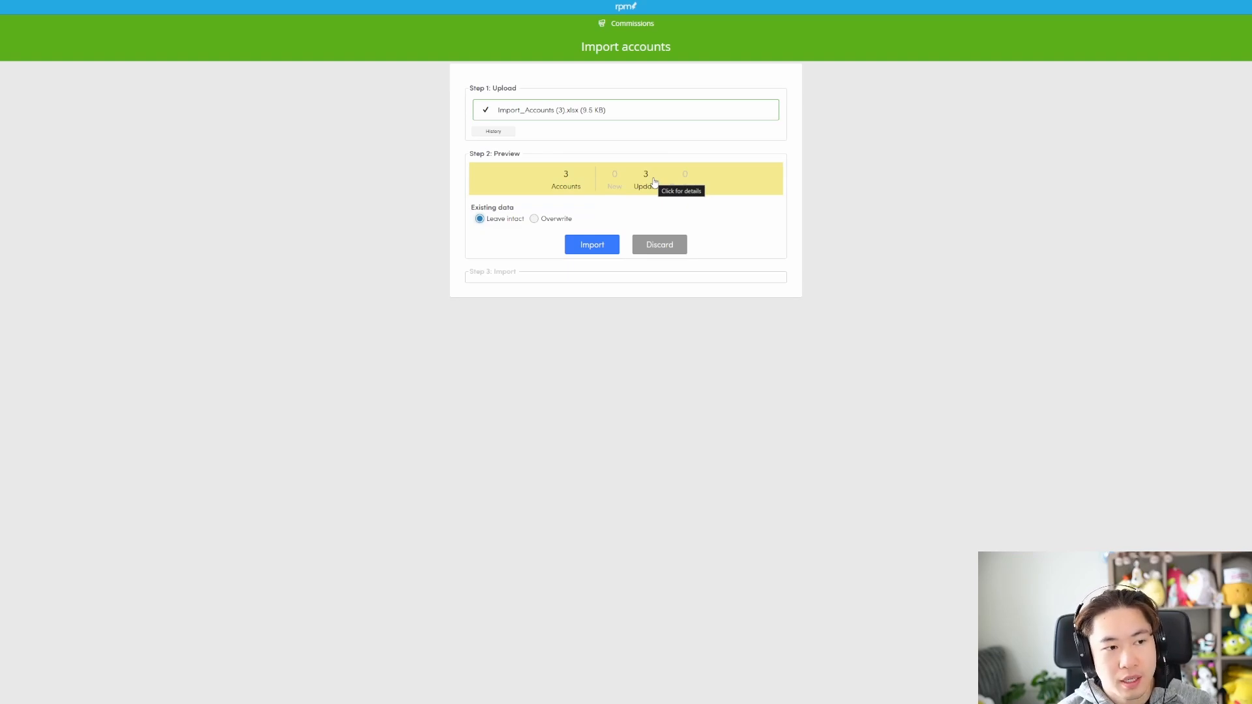
pyautogui.click(541, 220)
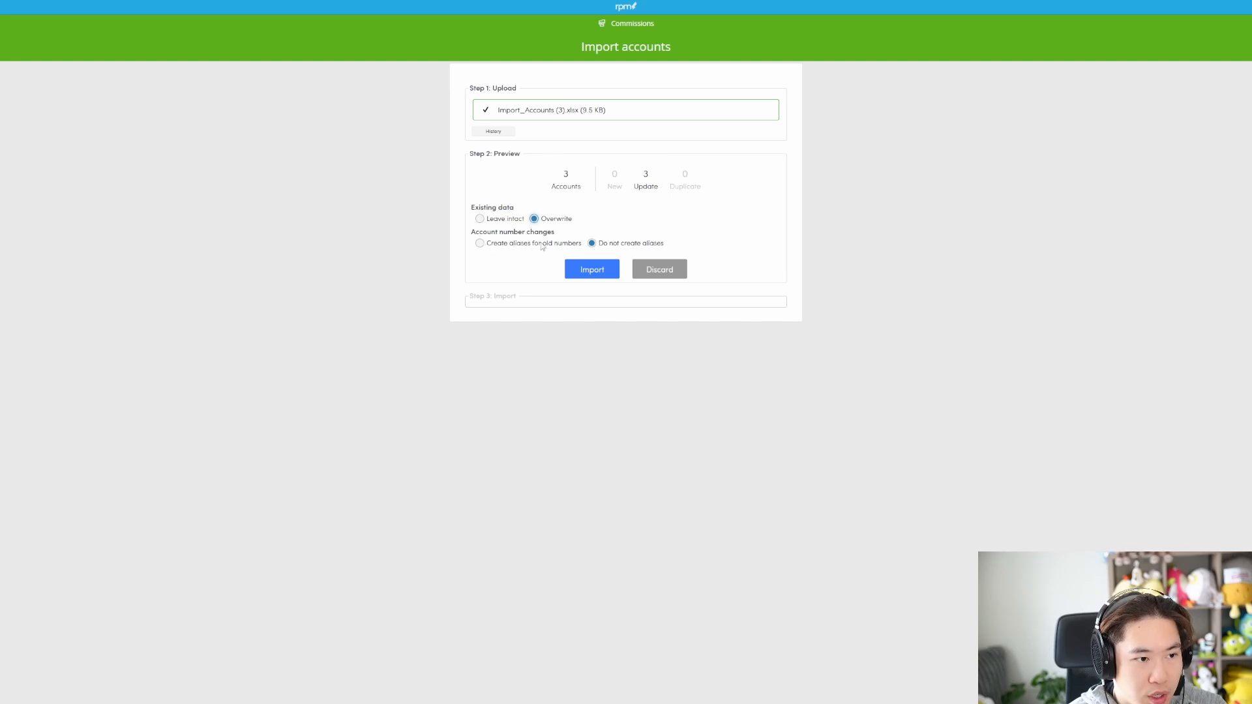
pyautogui.click(480, 244)
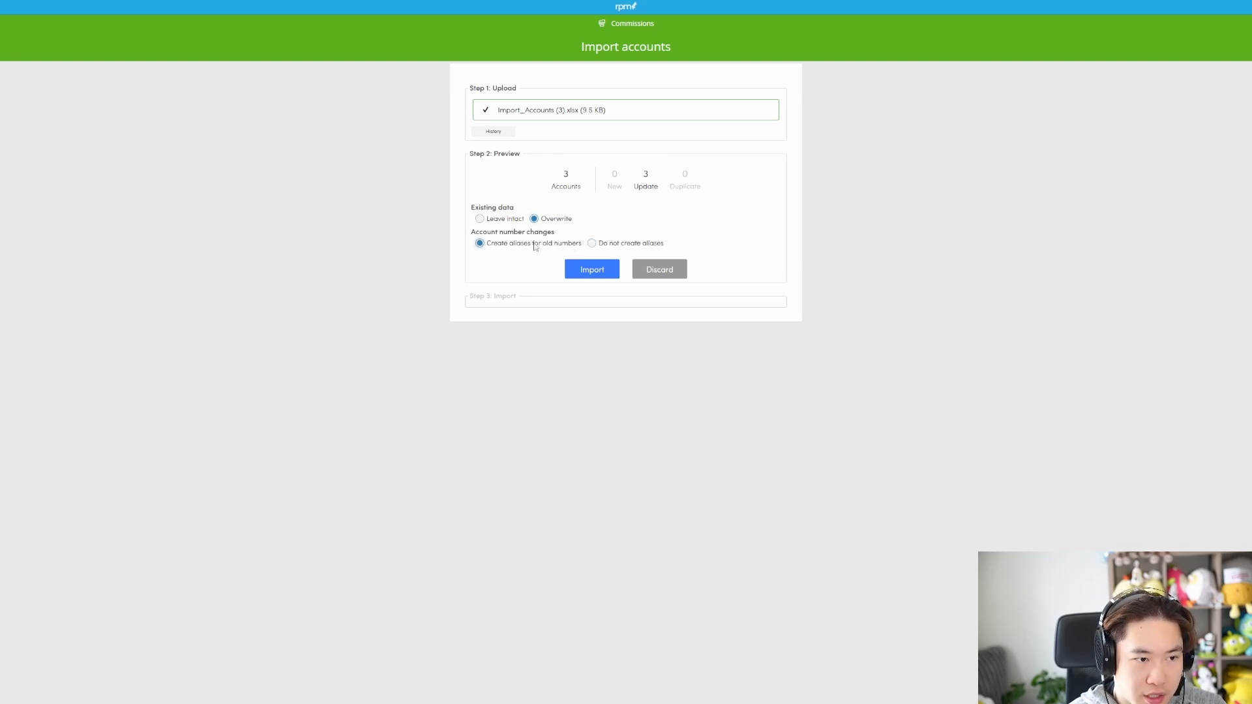
pyautogui.click(601, 244)
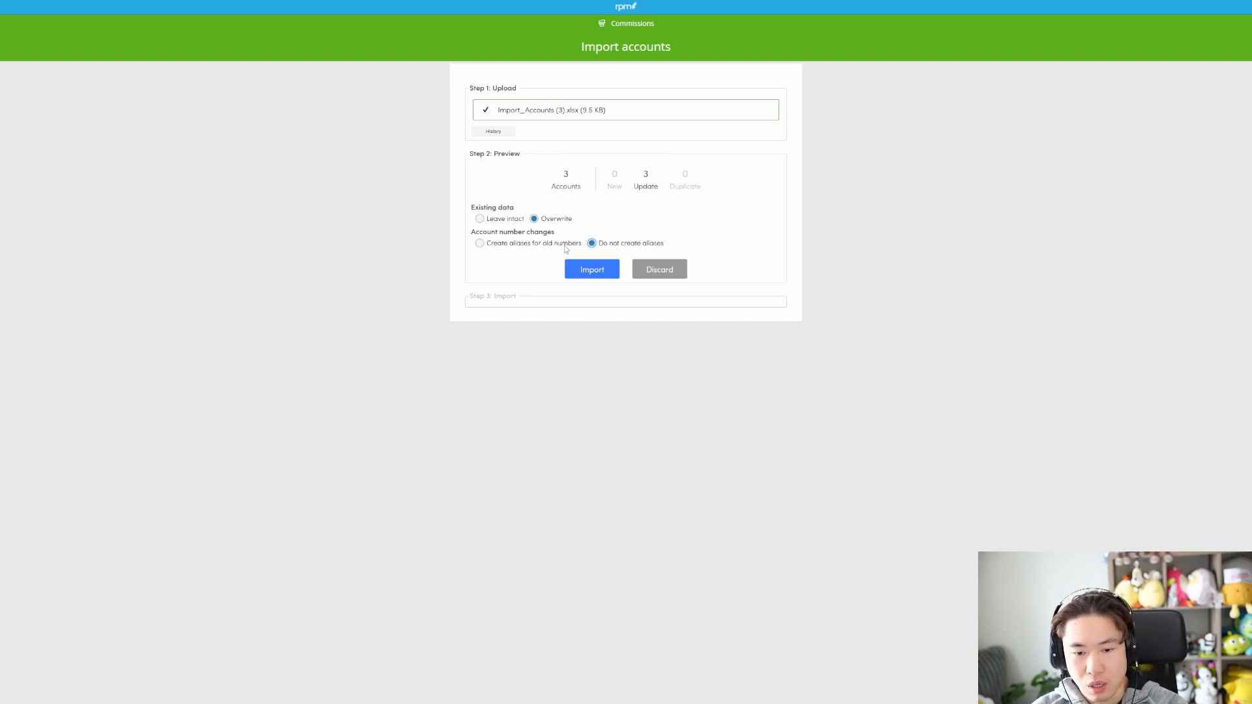
pyautogui.click(556, 245)
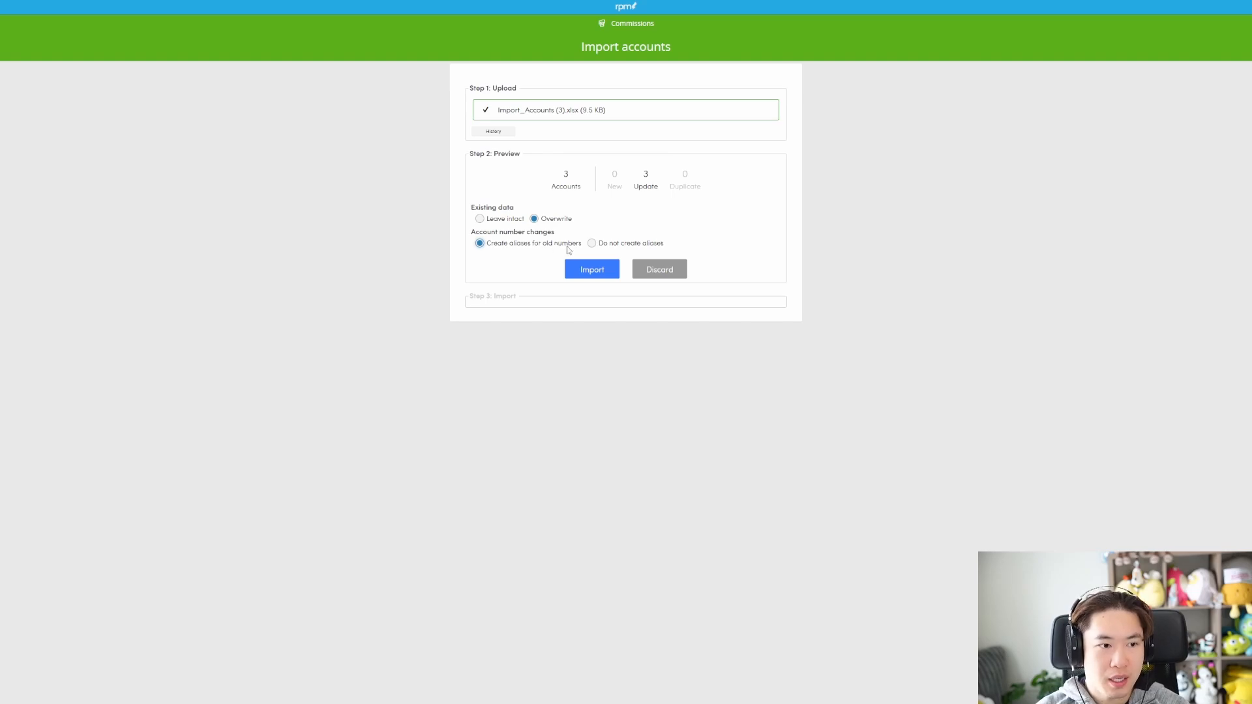
pyautogui.click(591, 244)
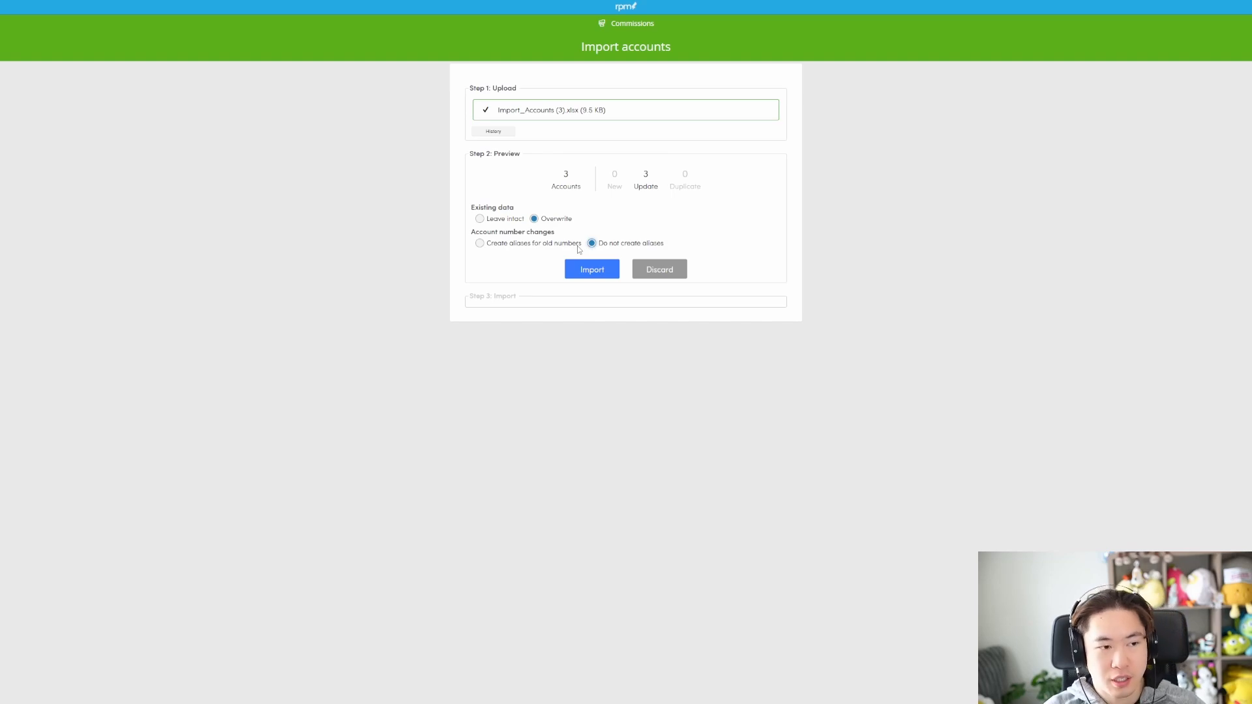
pyautogui.click(571, 246)
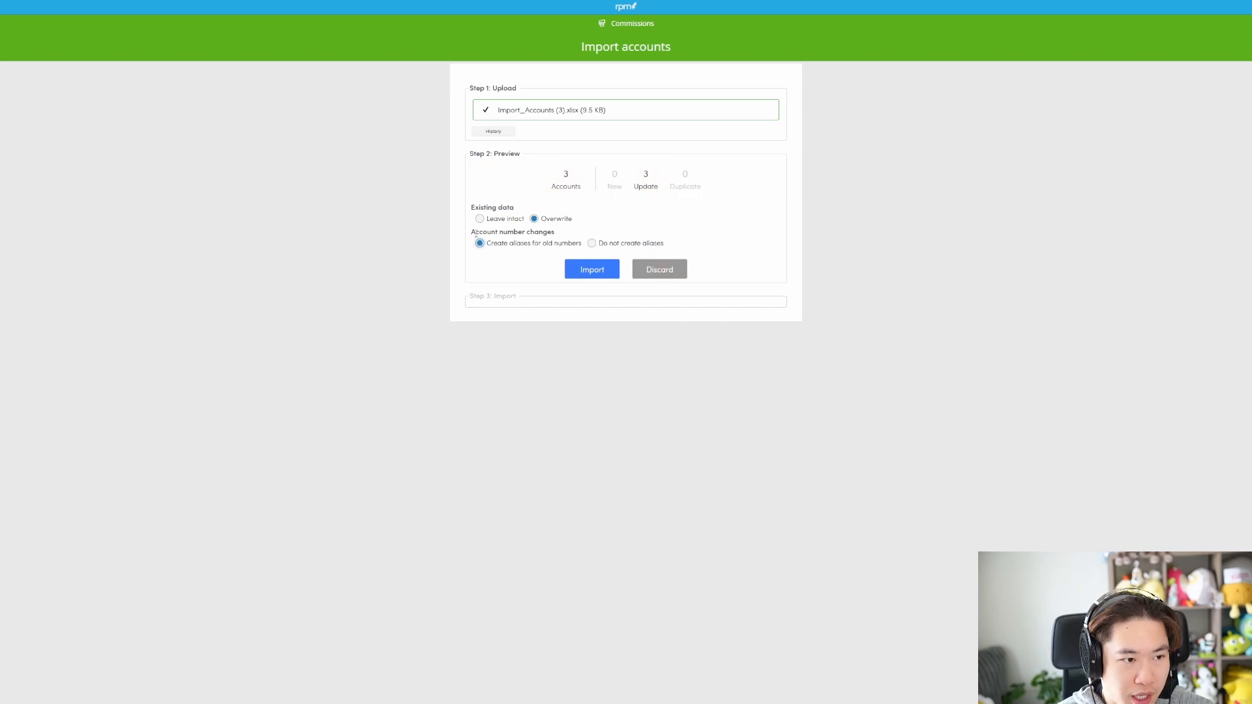
pyautogui.click(592, 272)
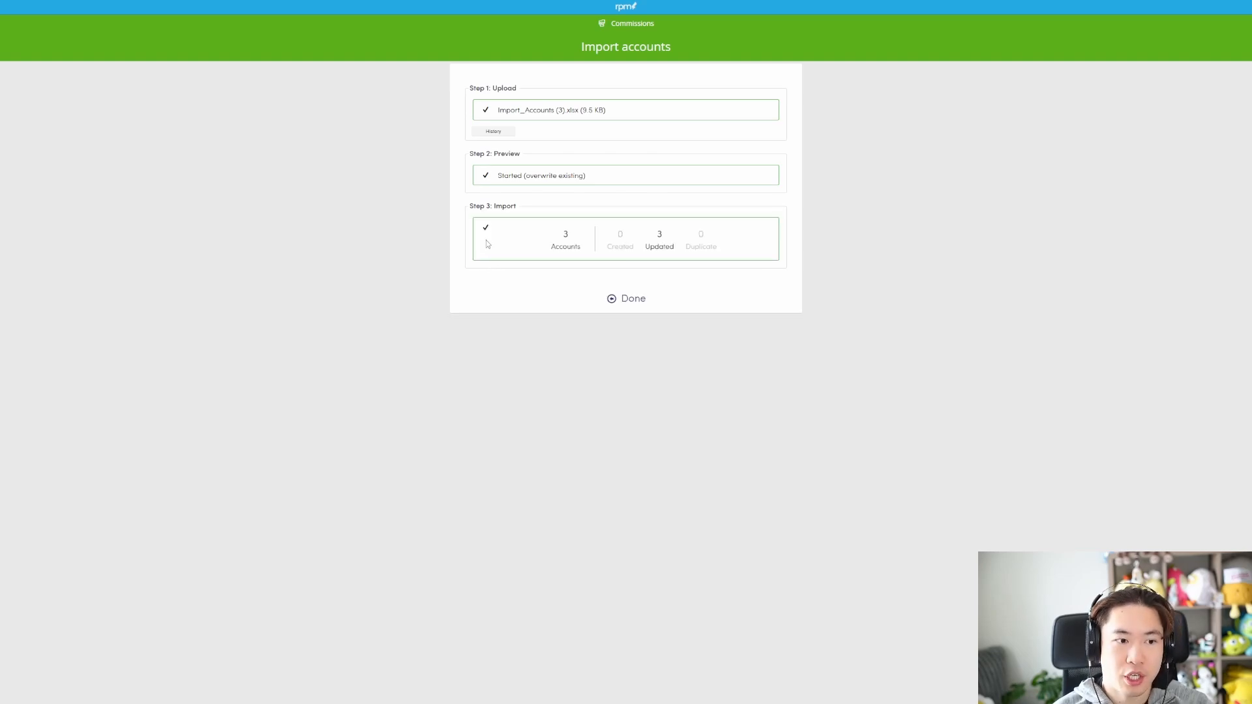
pyautogui.click(625, 300)
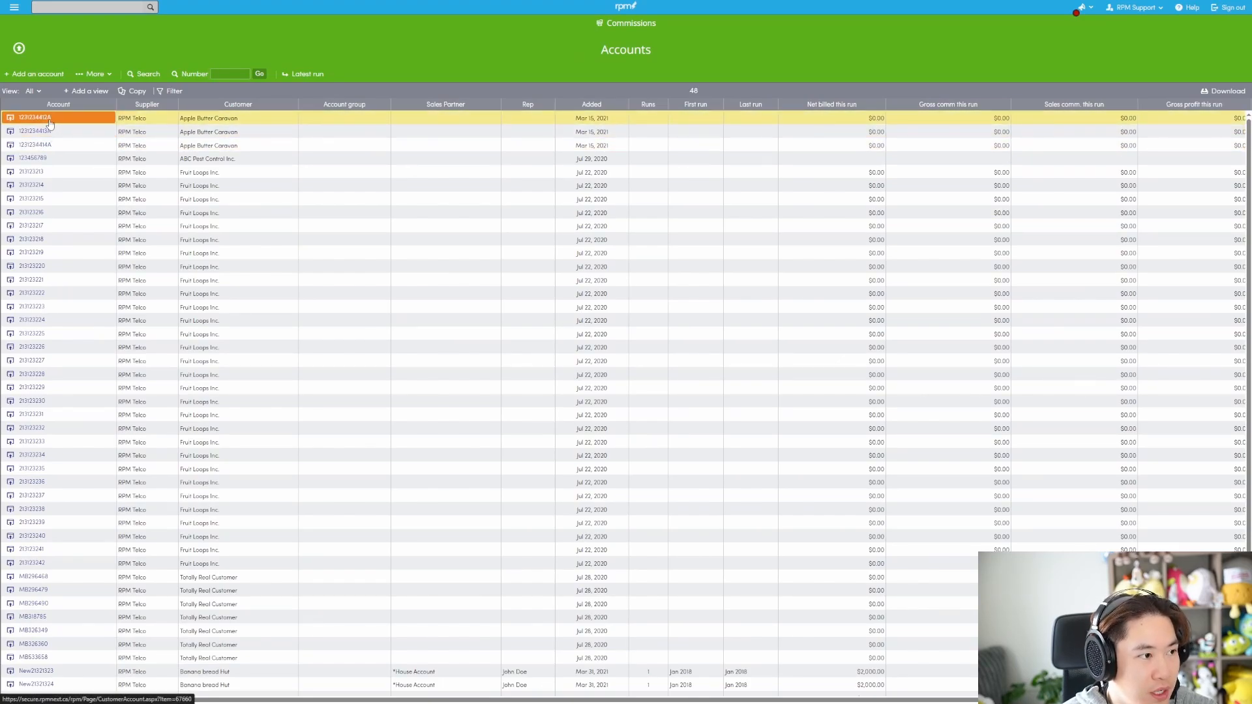
# - Open the first Apple Butter Caravan account and move its Aliases section above Reps
pyautogui.click(49, 121)
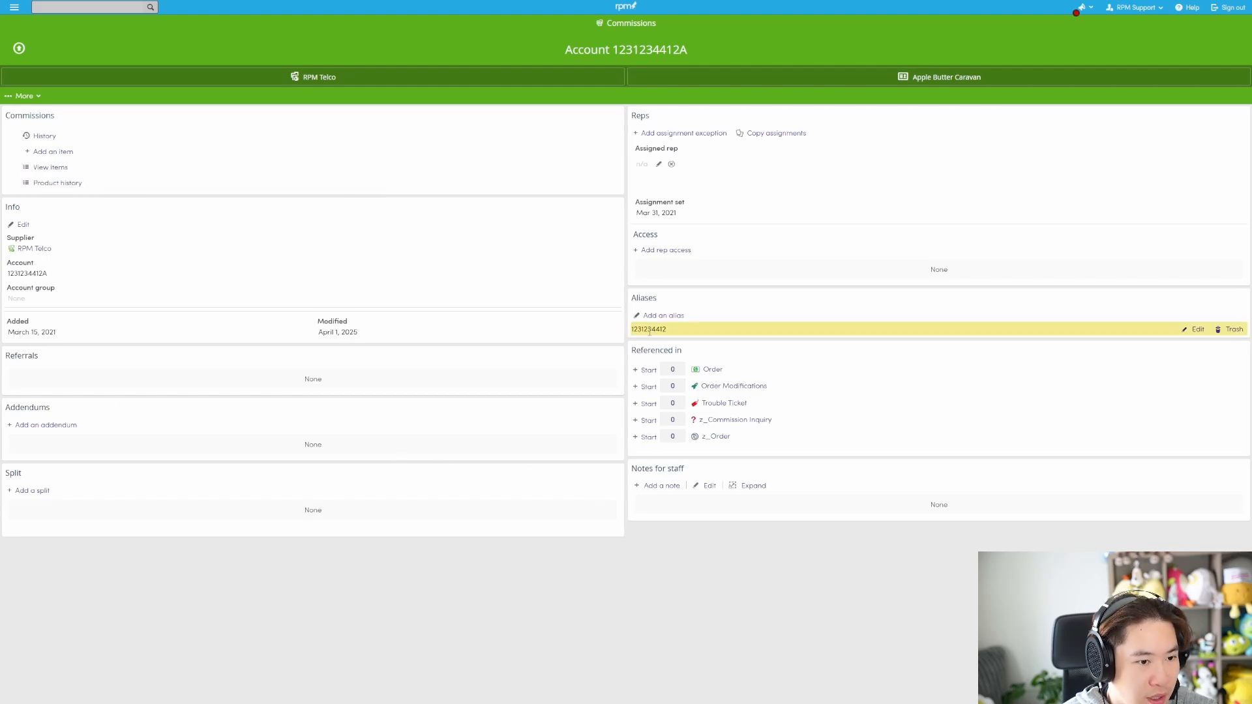
pyautogui.moveTo(644, 300); pyautogui.dragTo(648, 114)
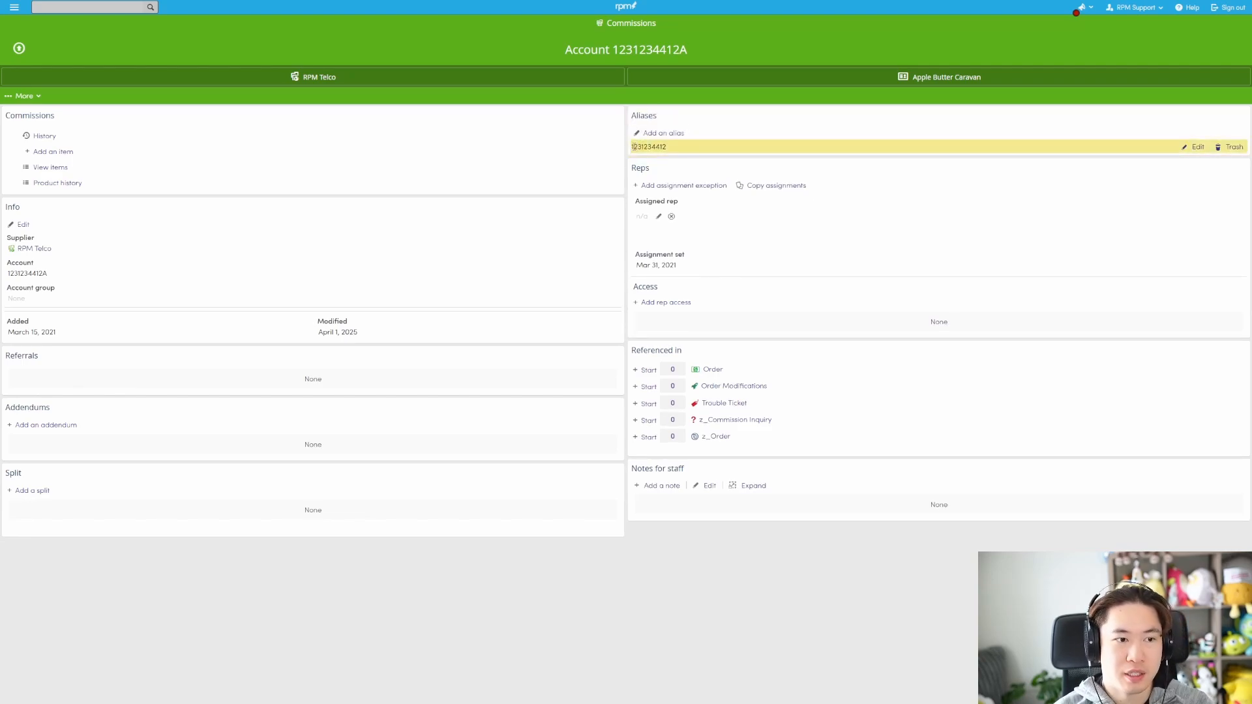
# - Review the account's history for the number change and original number, and return to the account page
pyautogui.click(19, 96)
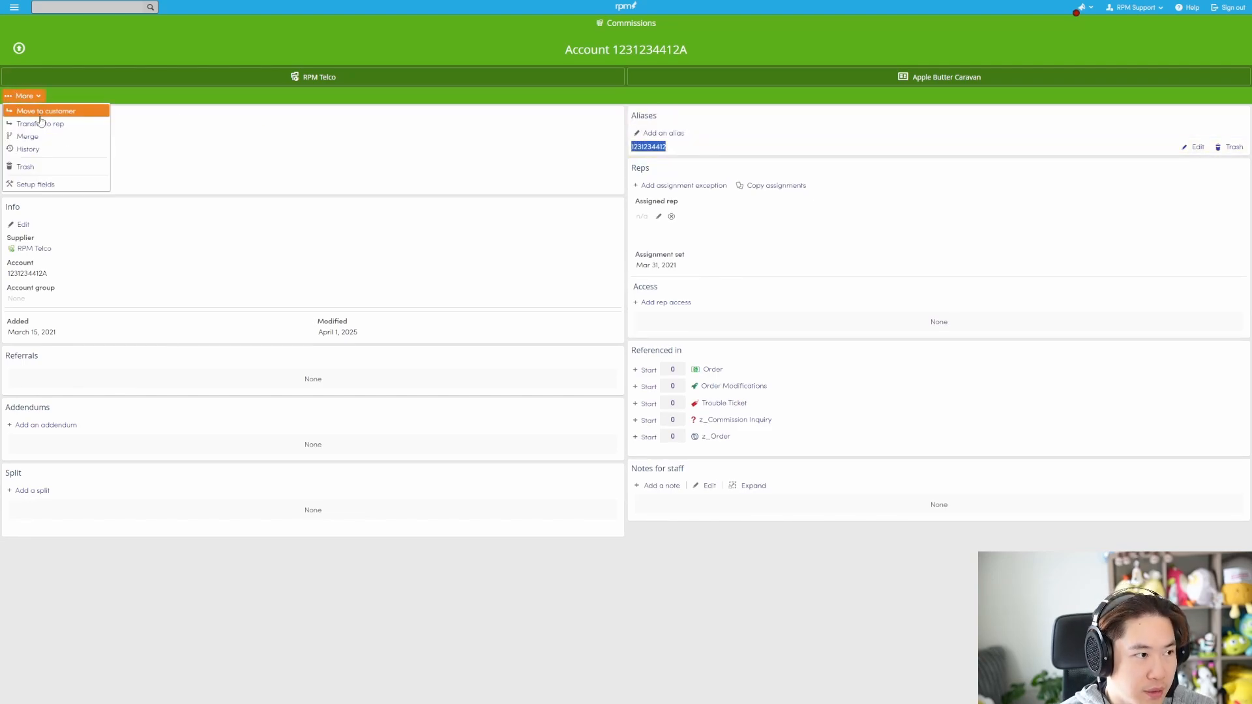
pyautogui.click(39, 148)
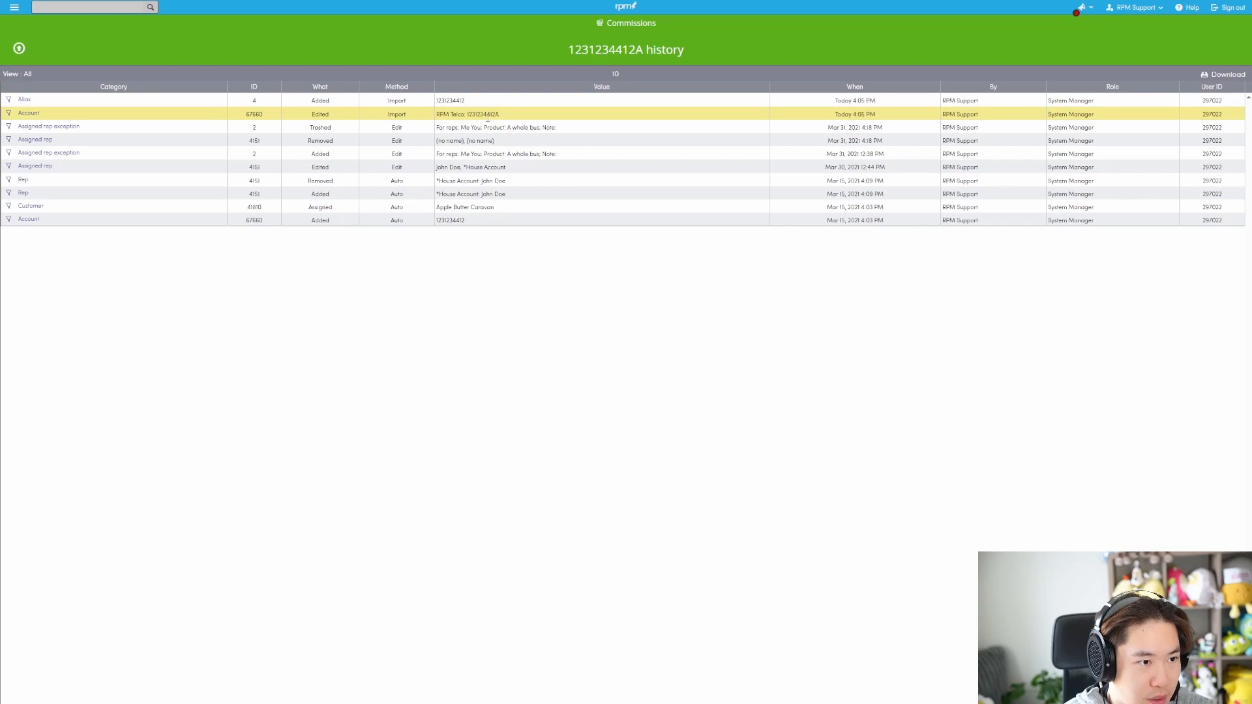
pyautogui.moveTo(435, 220); pyautogui.dragTo(465, 221)
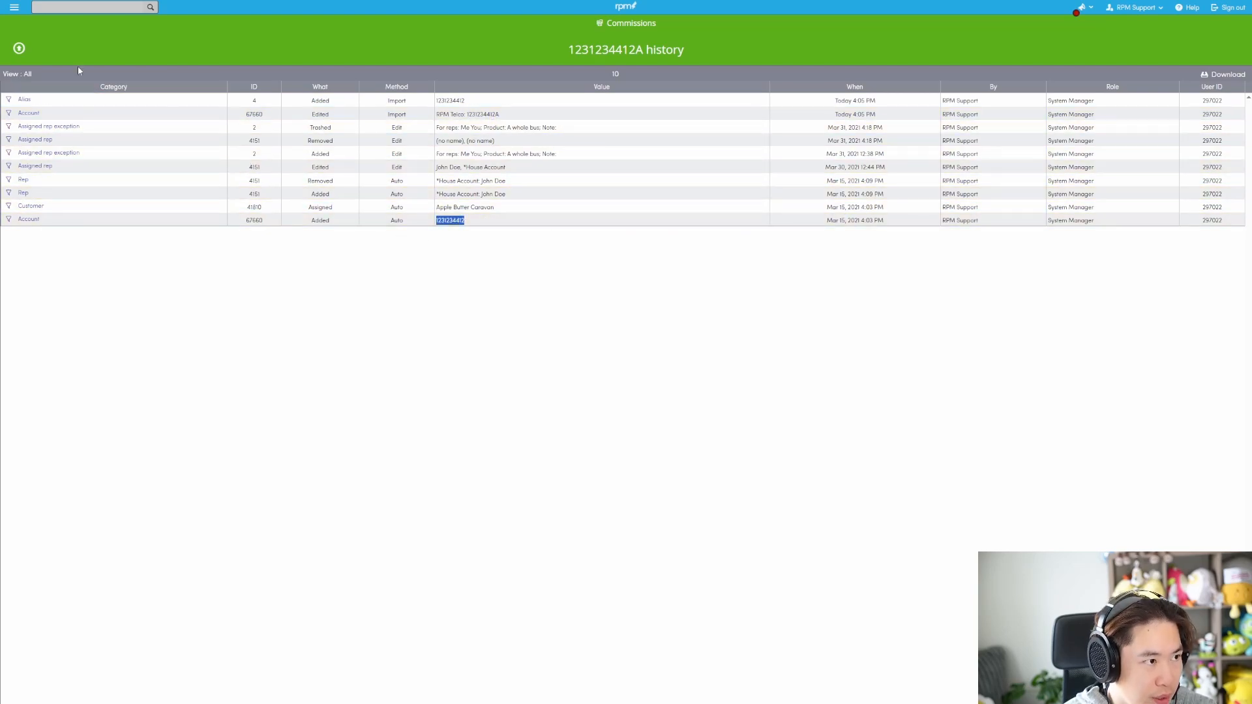
pyautogui.click(19, 48)
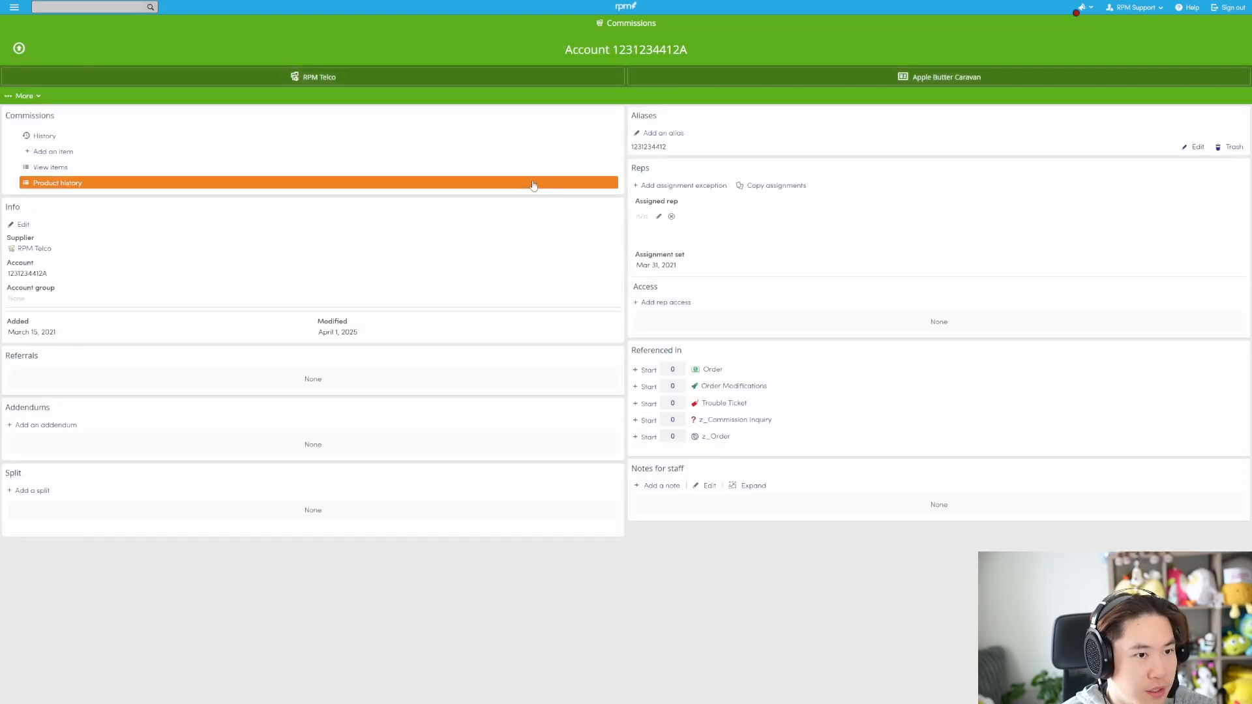